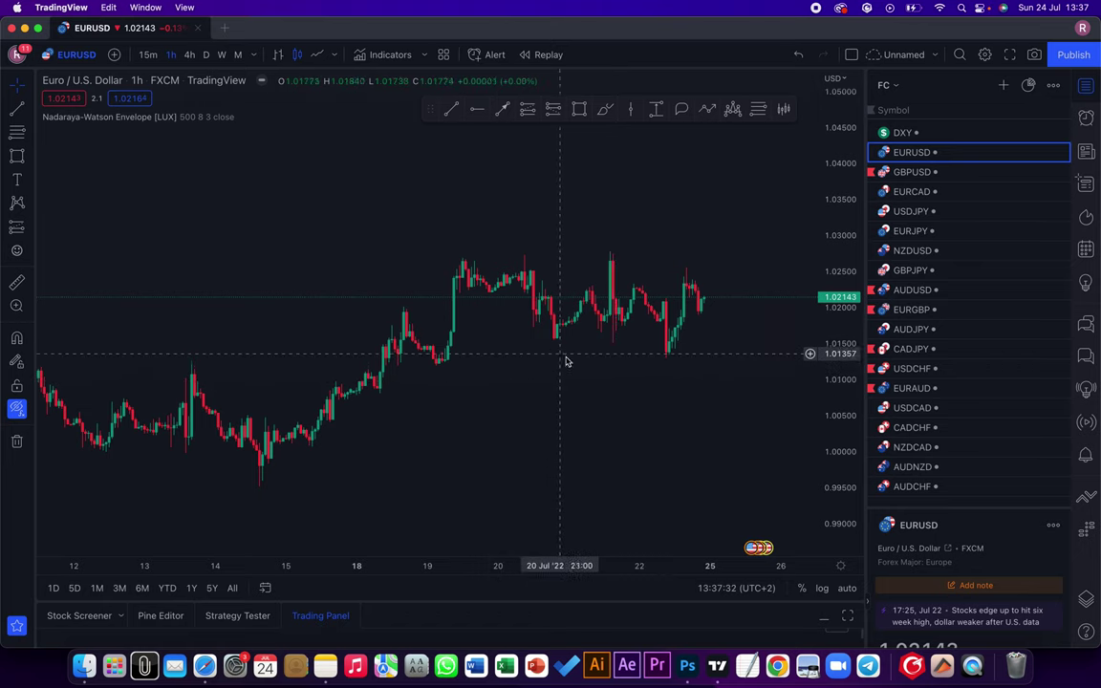
Apply the saved Easy fix indicator template to the EURUSD hourly chart.
scroll(618, 445, "down", 5)
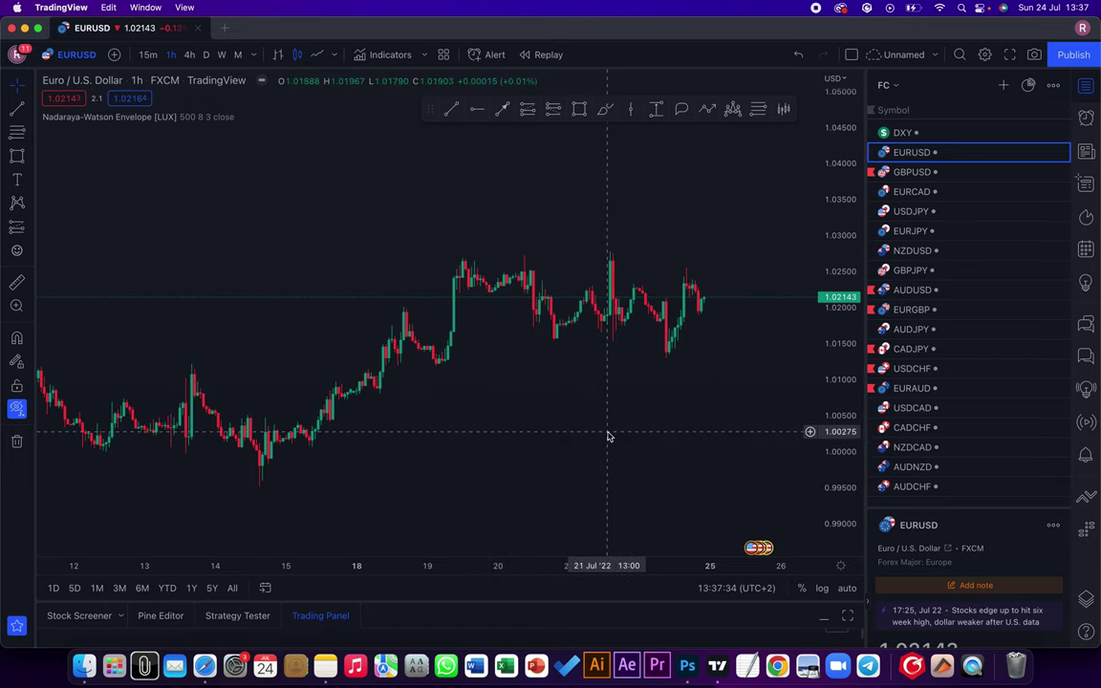
left_click_drag(847, 187, 801, 398)
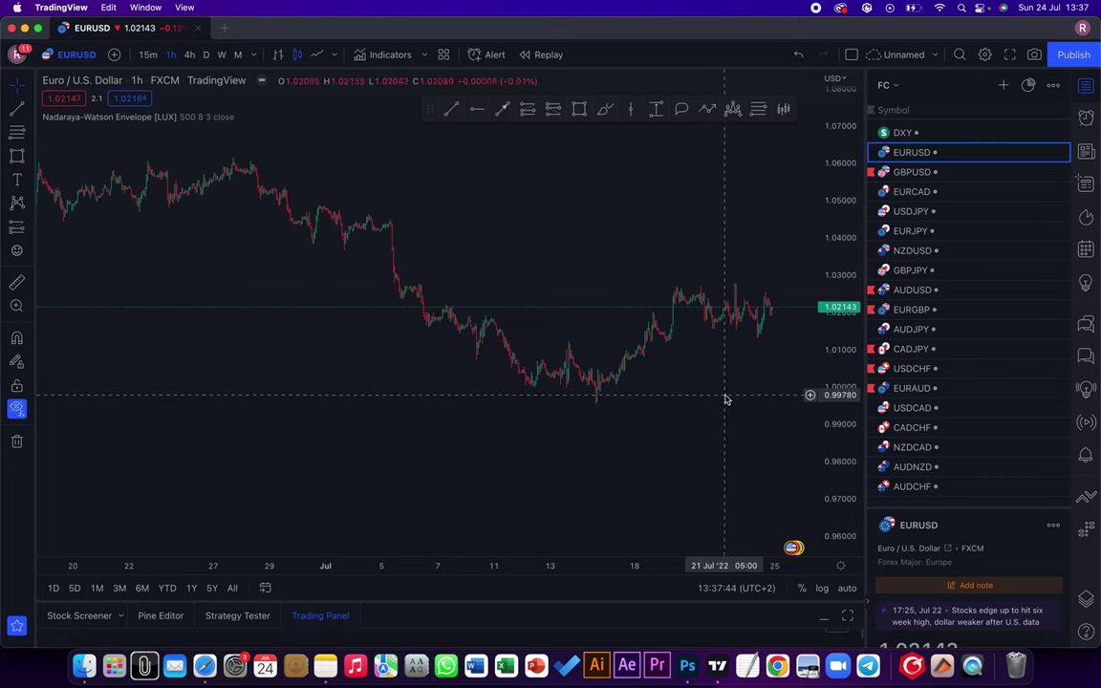
left_click_drag(715, 399, 676, 410)
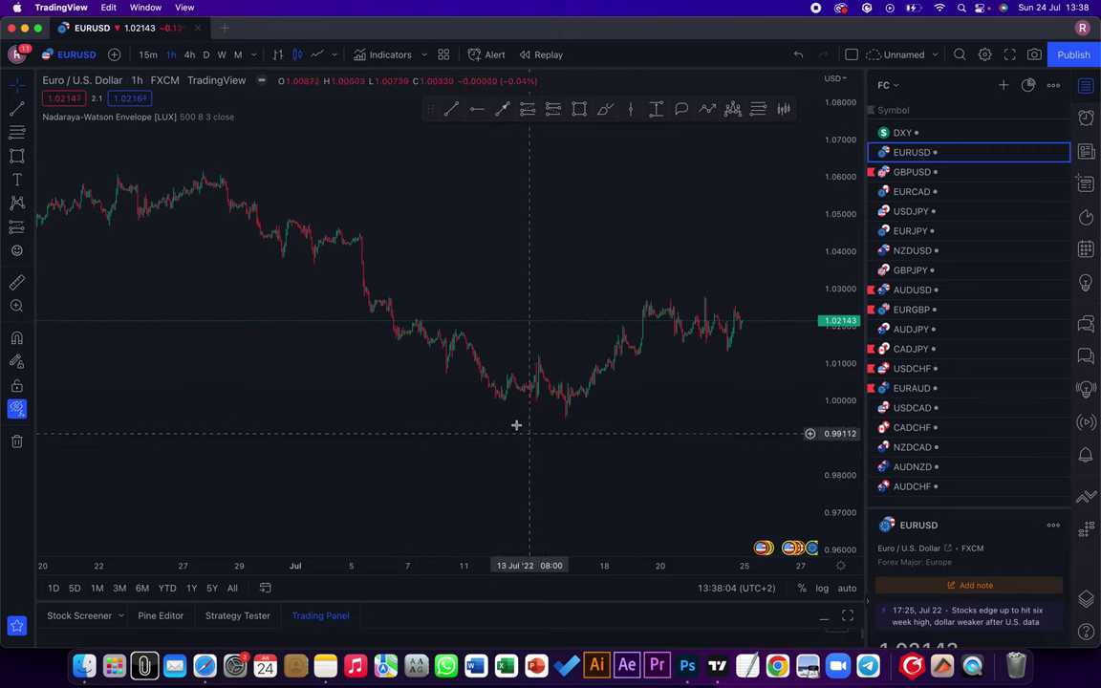
left_click(443, 55)
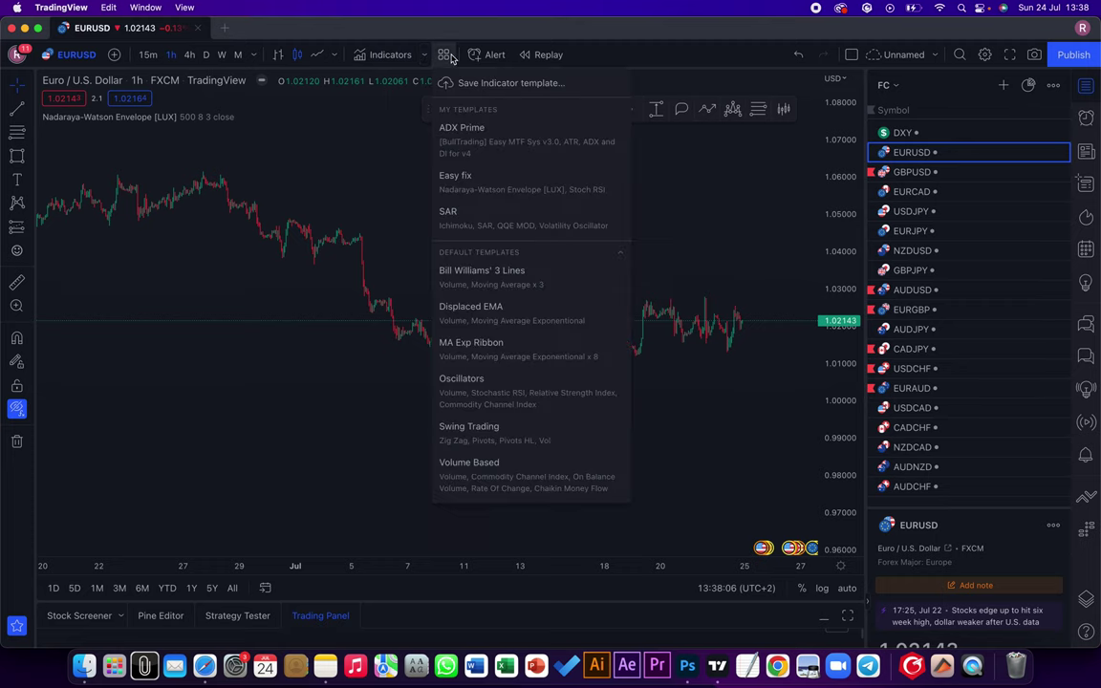
left_click(498, 190)
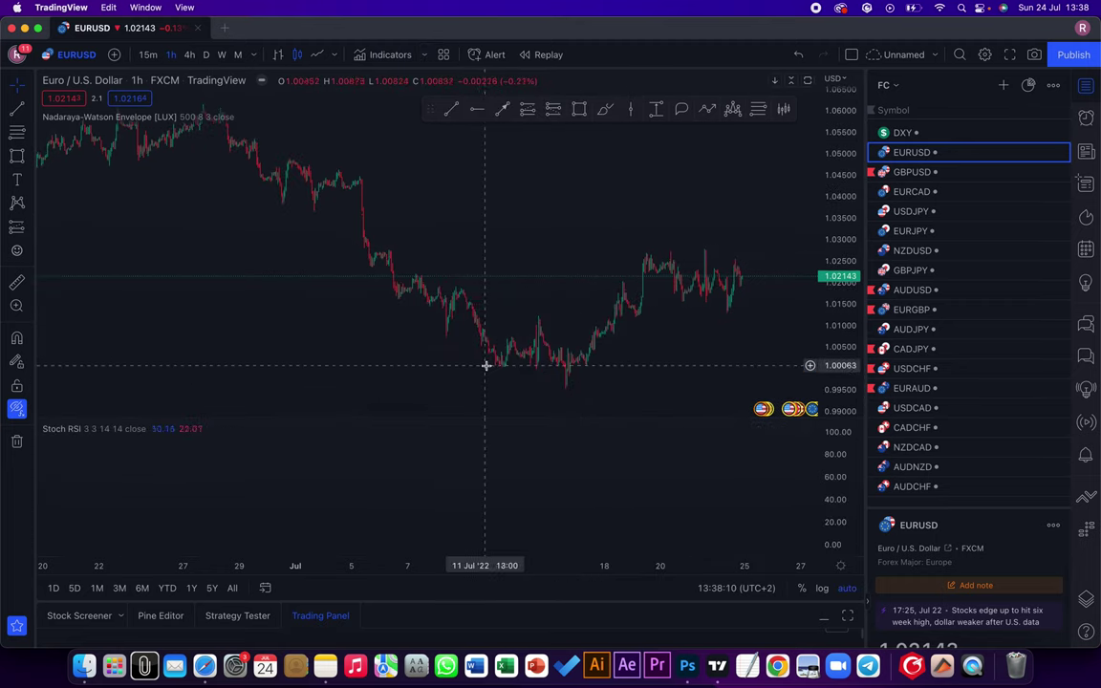
Unhide the chart's indicators so the Nadaraya-Watson Envelope and Stoch RSI are drawn.
scroll(474, 375, "up", 2)
scroll(473, 375, "down", 2)
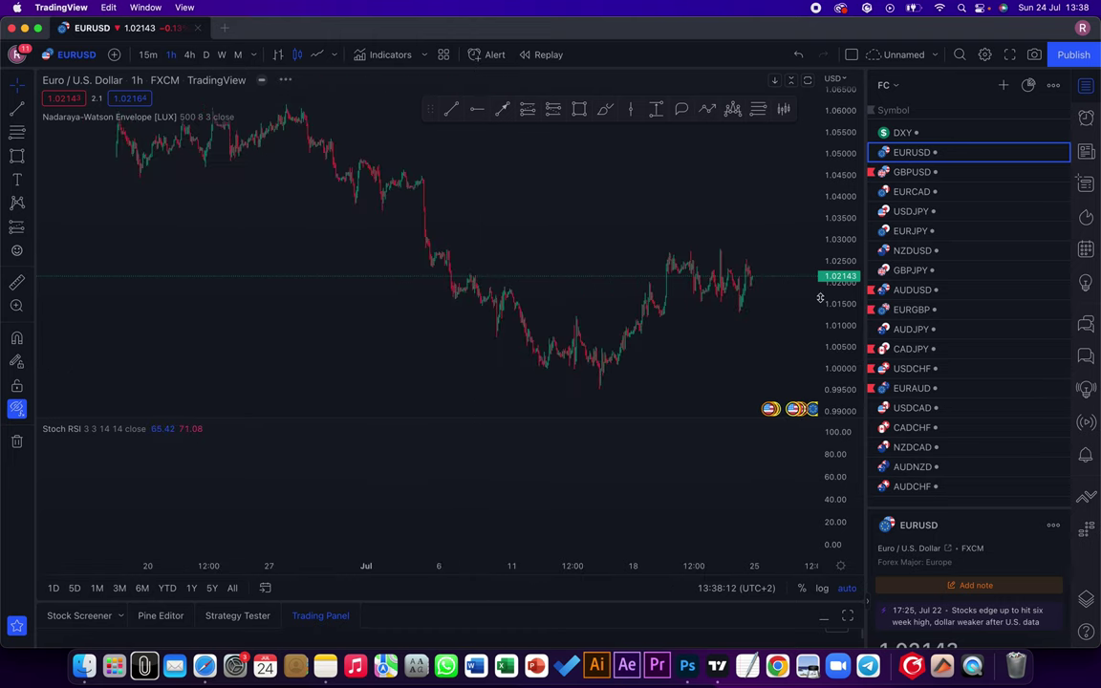
left_click_drag(838, 202, 838, 239)
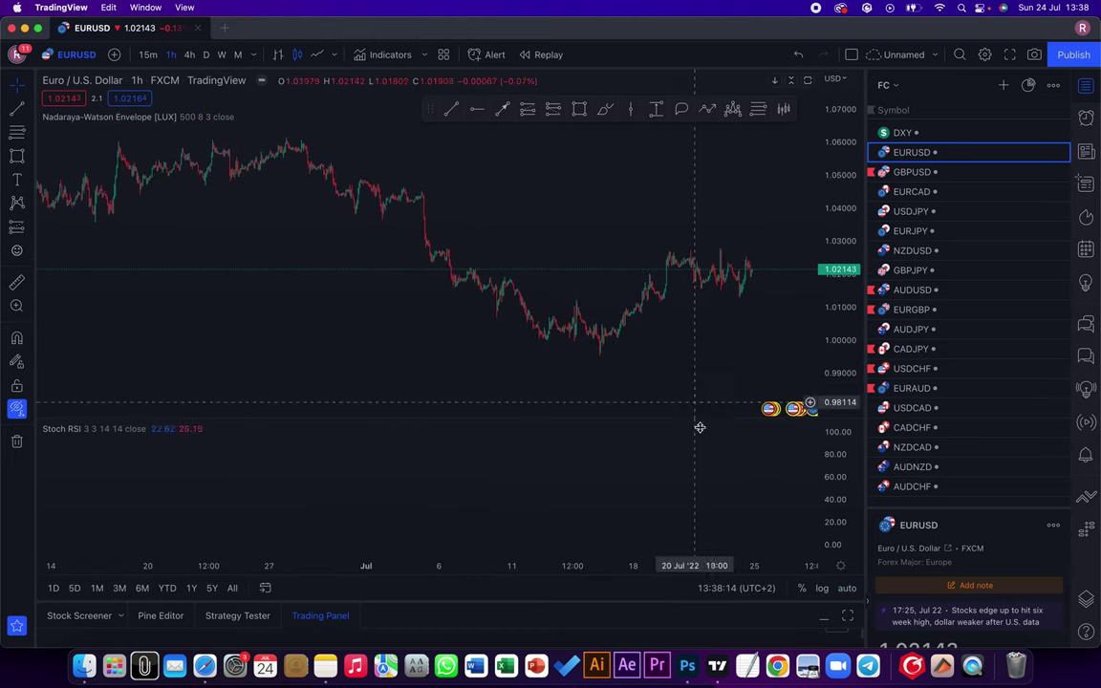
scroll(646, 401, "up", 3)
scroll(646, 401, "down", 3)
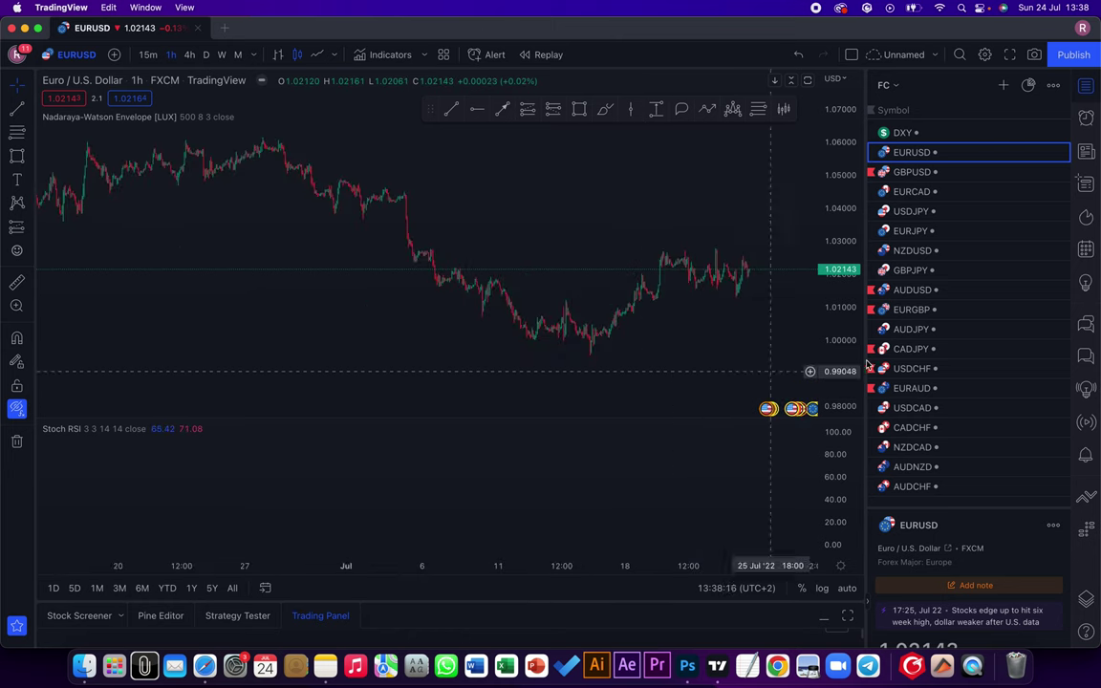
left_click_drag(845, 361, 845, 316)
scroll(658, 348, "up", 2)
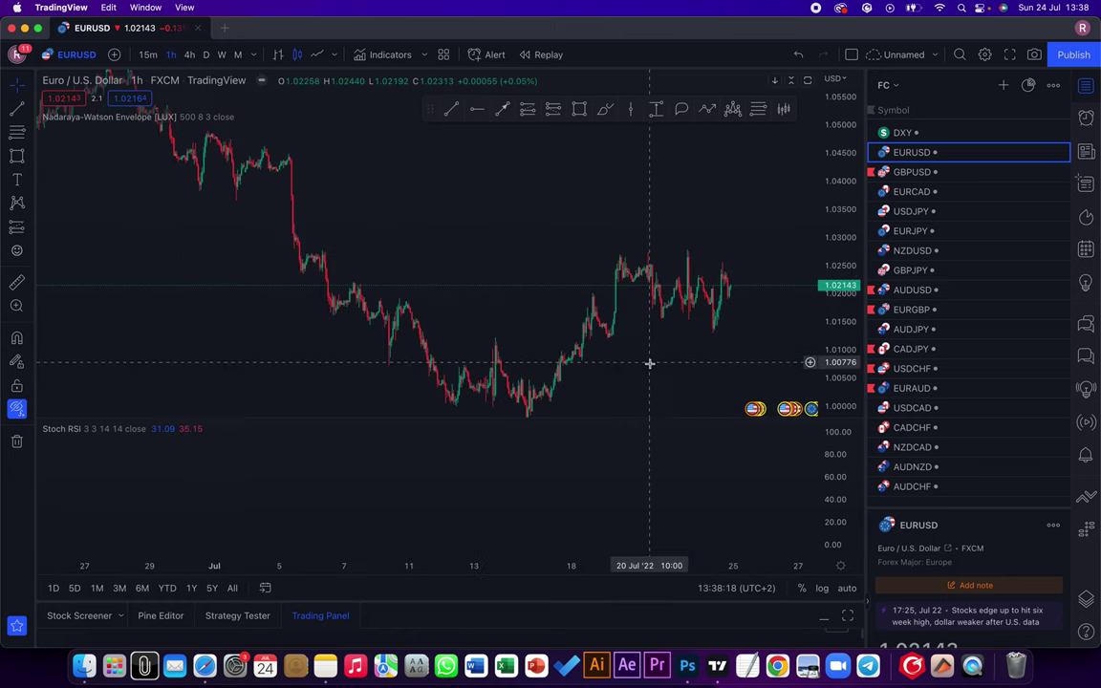
left_click(32, 413)
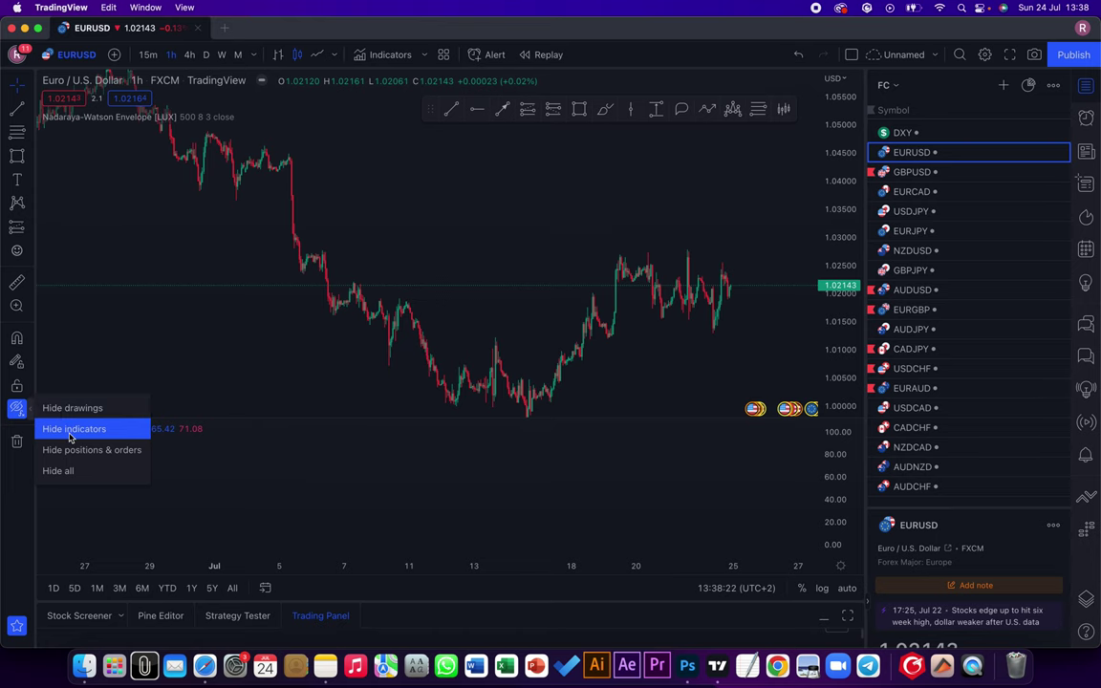
left_click(70, 435)
Examine the Nadaraya-Watson Envelope arrows against the Stoch RSI swings across the July price action.
scroll(564, 325, "up", 3)
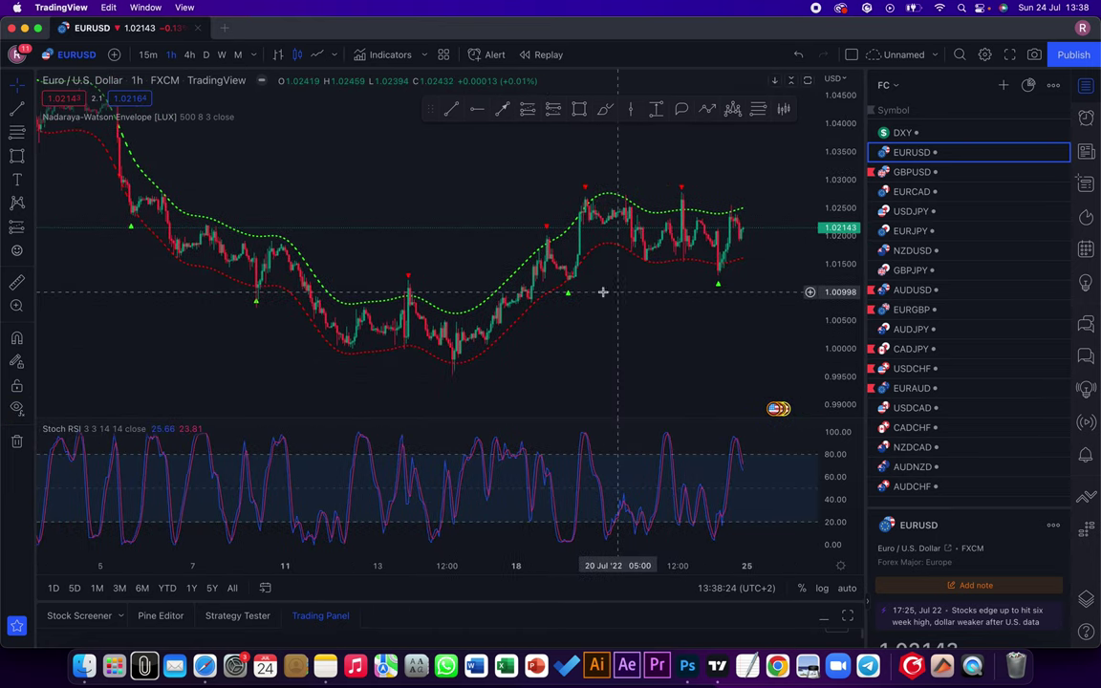
scroll(581, 292, "up", 3)
scroll(578, 347, "up", 3)
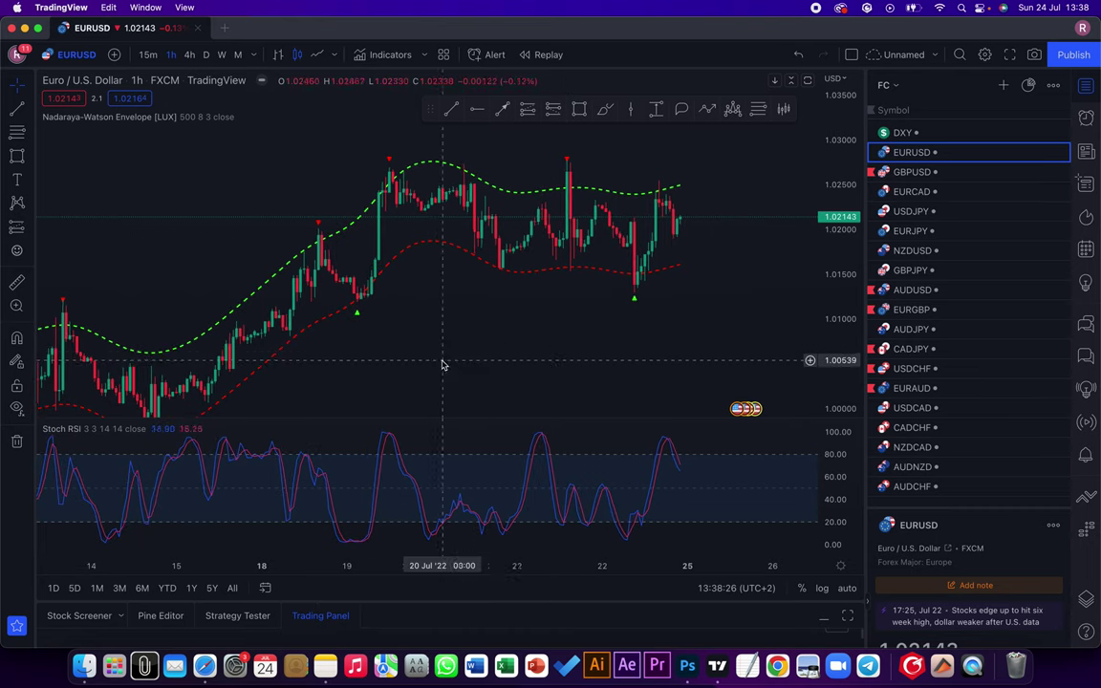
left_click_drag(443, 364, 562, 342)
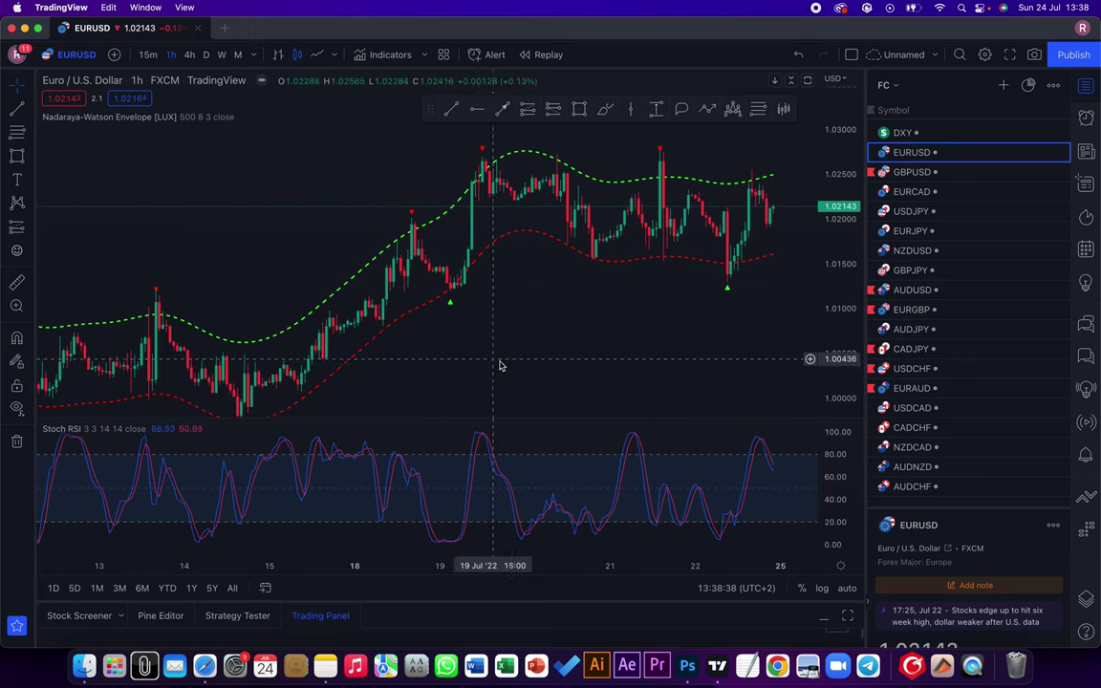
left_click_drag(502, 364, 467, 358)
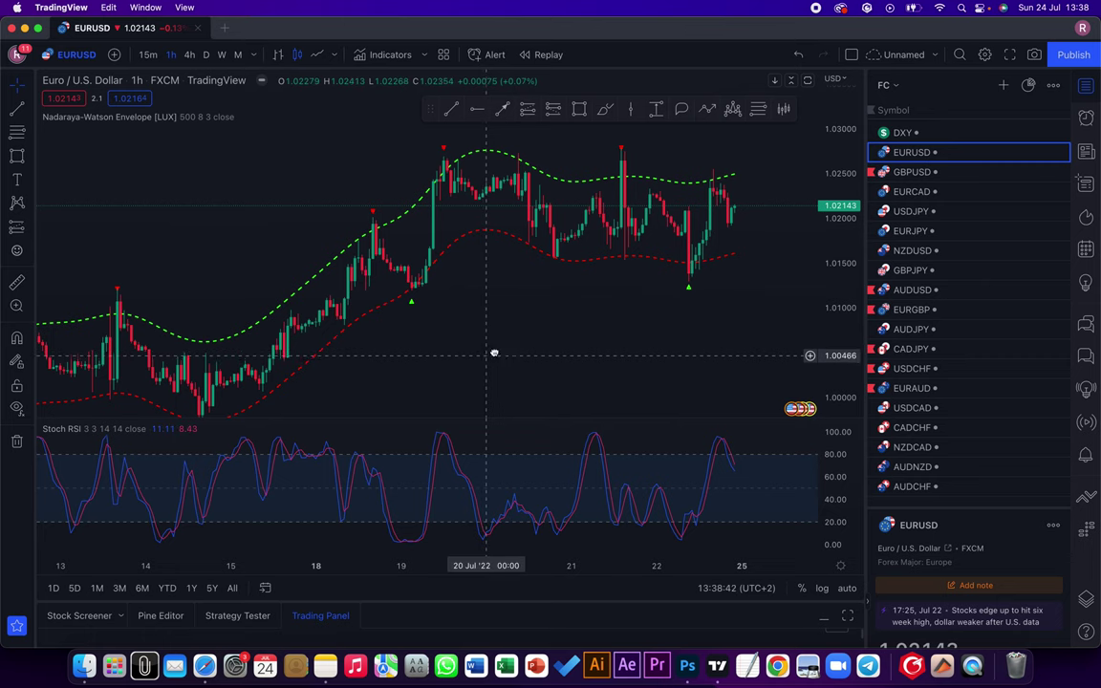
left_click_drag(496, 352, 526, 329)
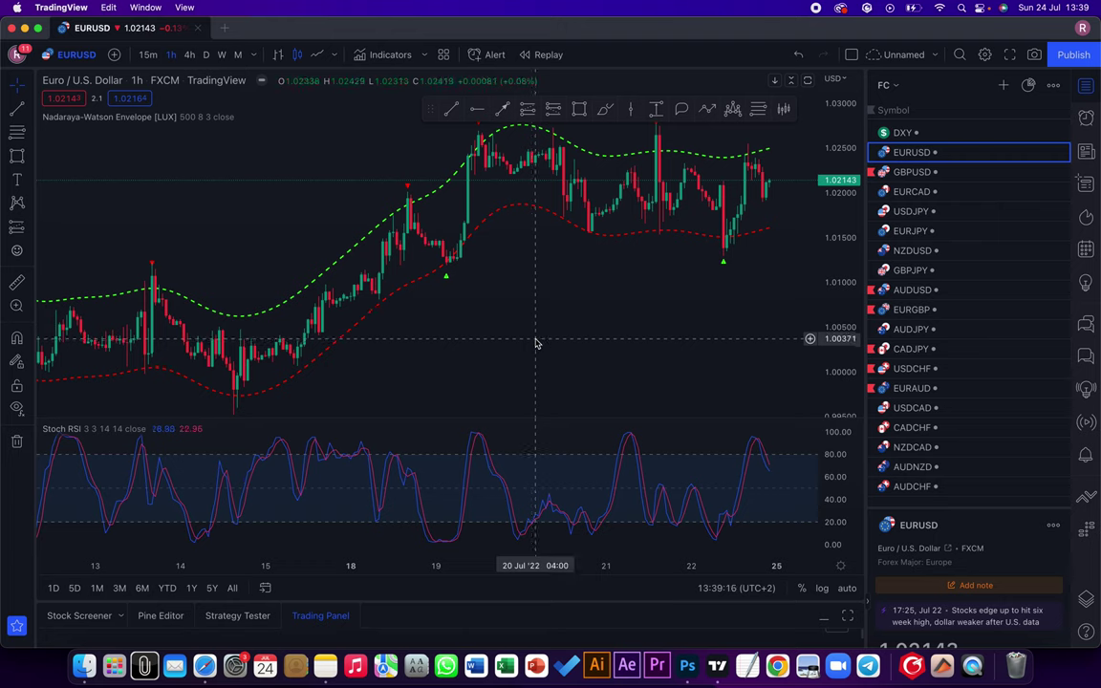
left_click_drag(444, 359, 593, 325)
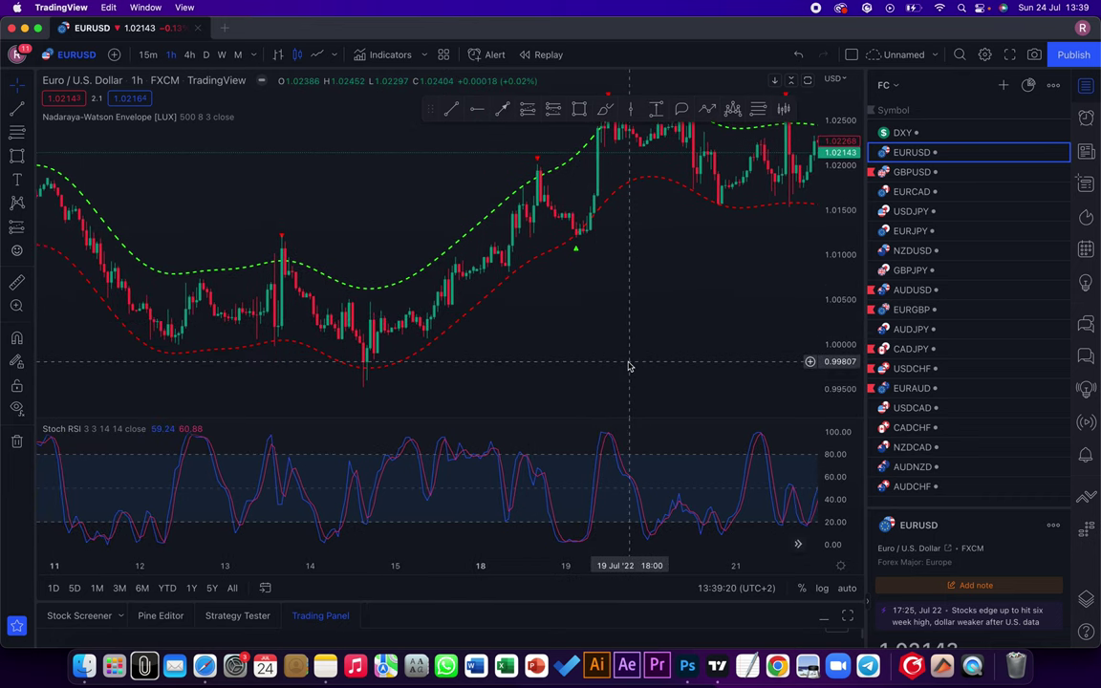
scroll(627, 368, "up", 3)
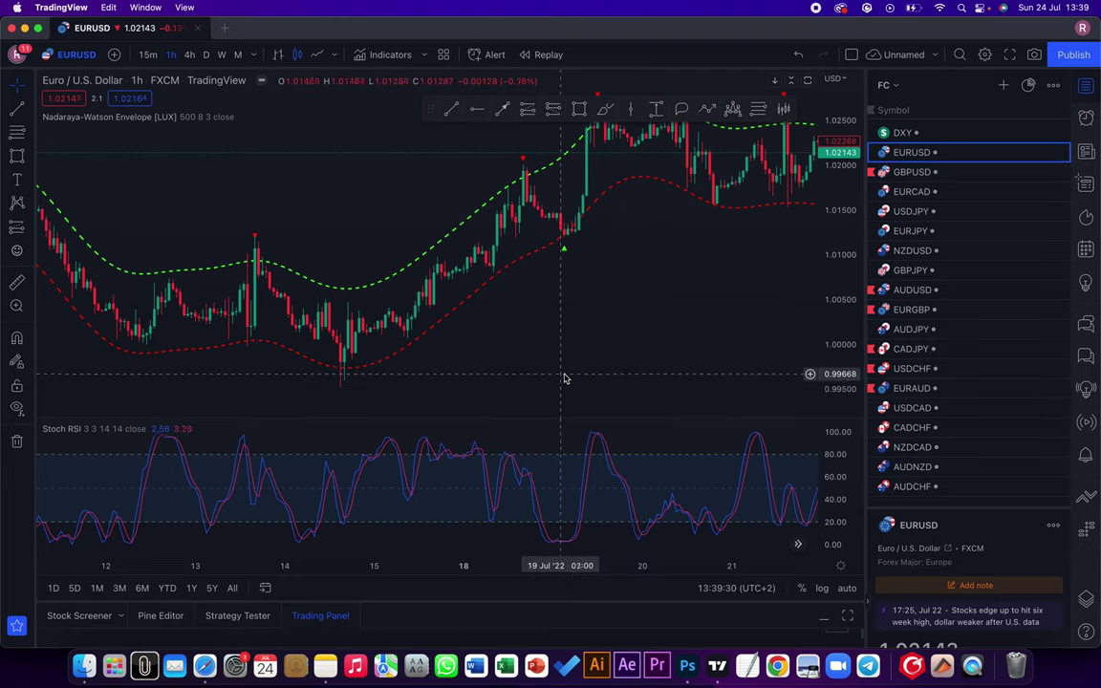
left_click_drag(584, 338, 494, 388)
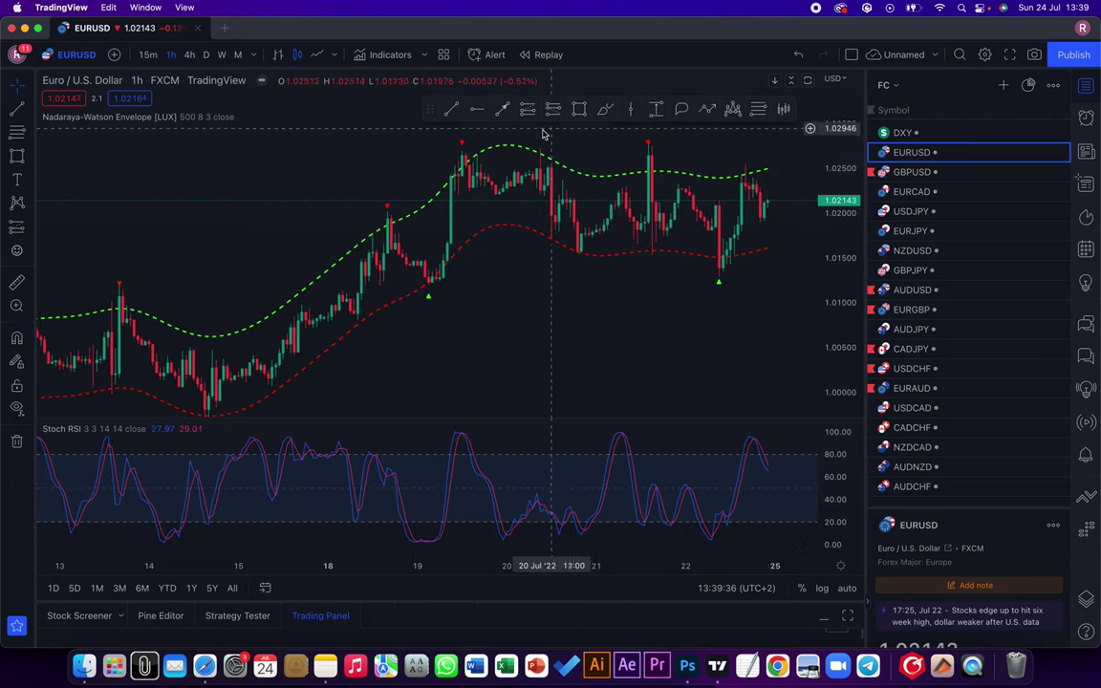
left_click_drag(505, 346, 532, 344)
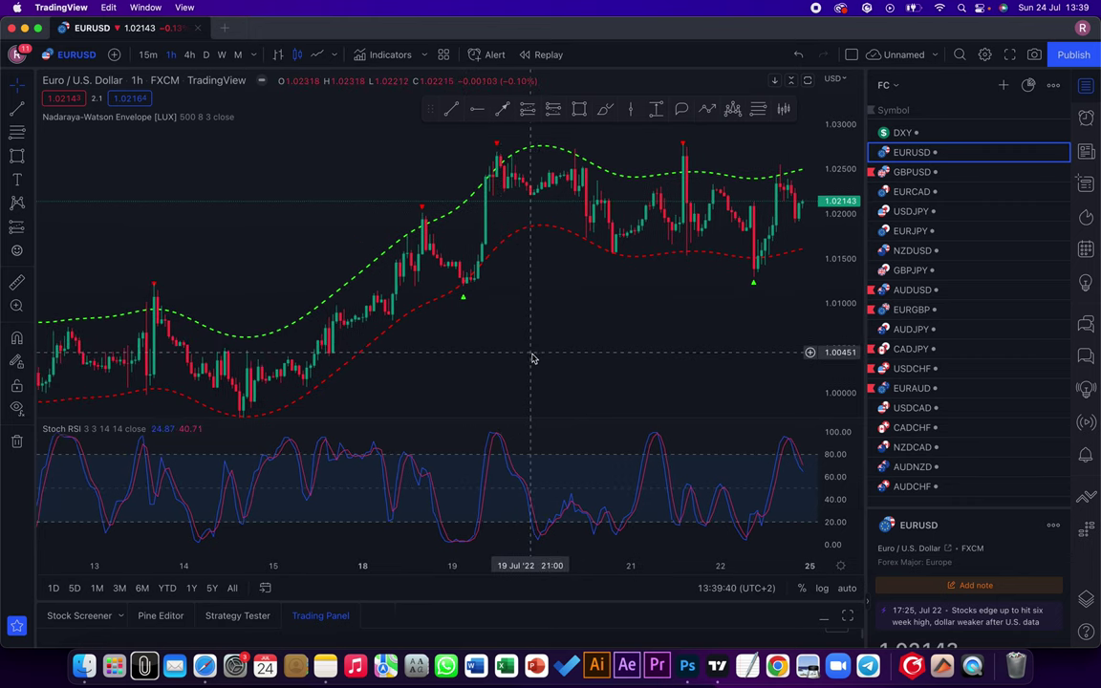
scroll(533, 359, "up", 3)
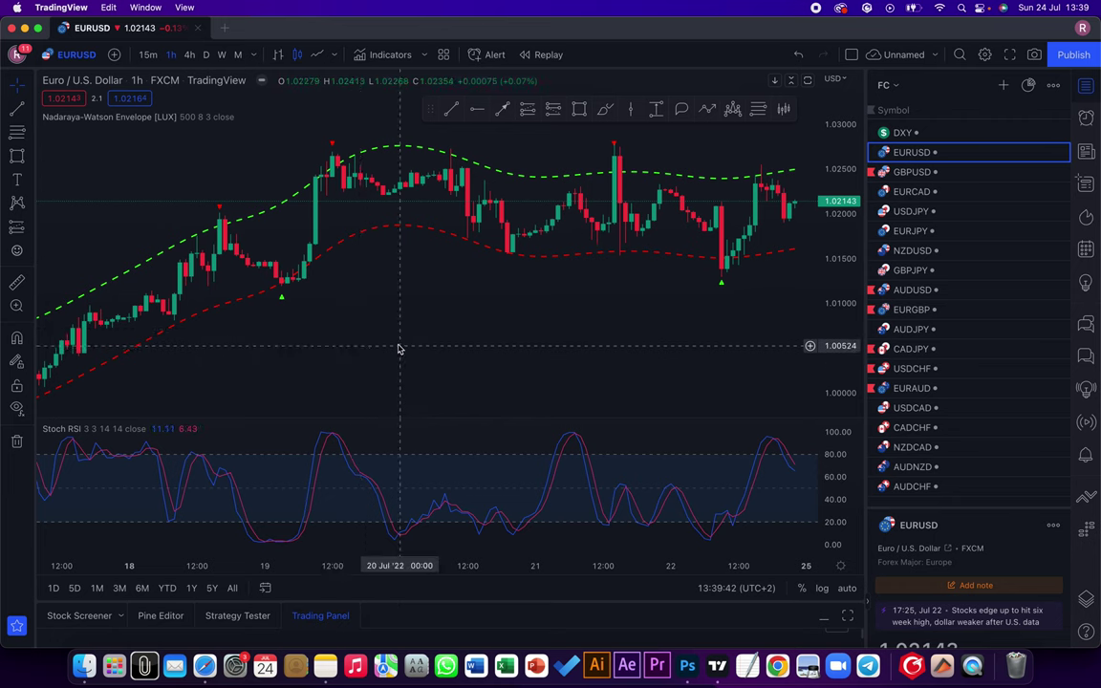
Draw a long position from the 19 July buy signal with entry about 1.01468, stop about 1.01131 and target about 1.02141.
scroll(398, 354, "down", 2)
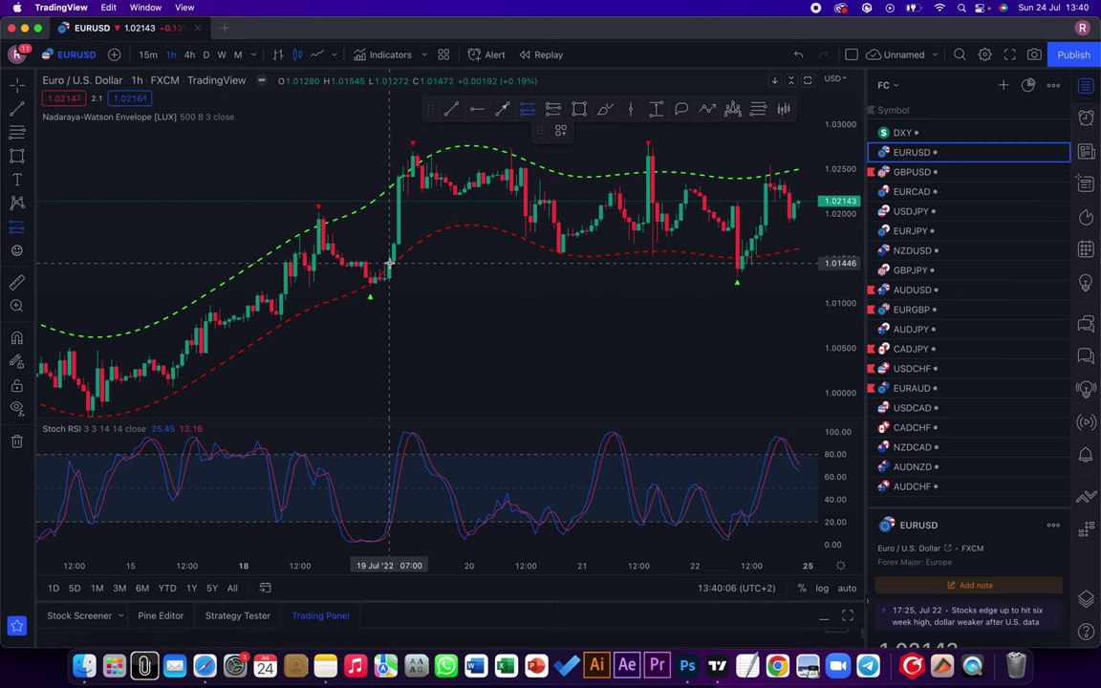
left_click(389, 261)
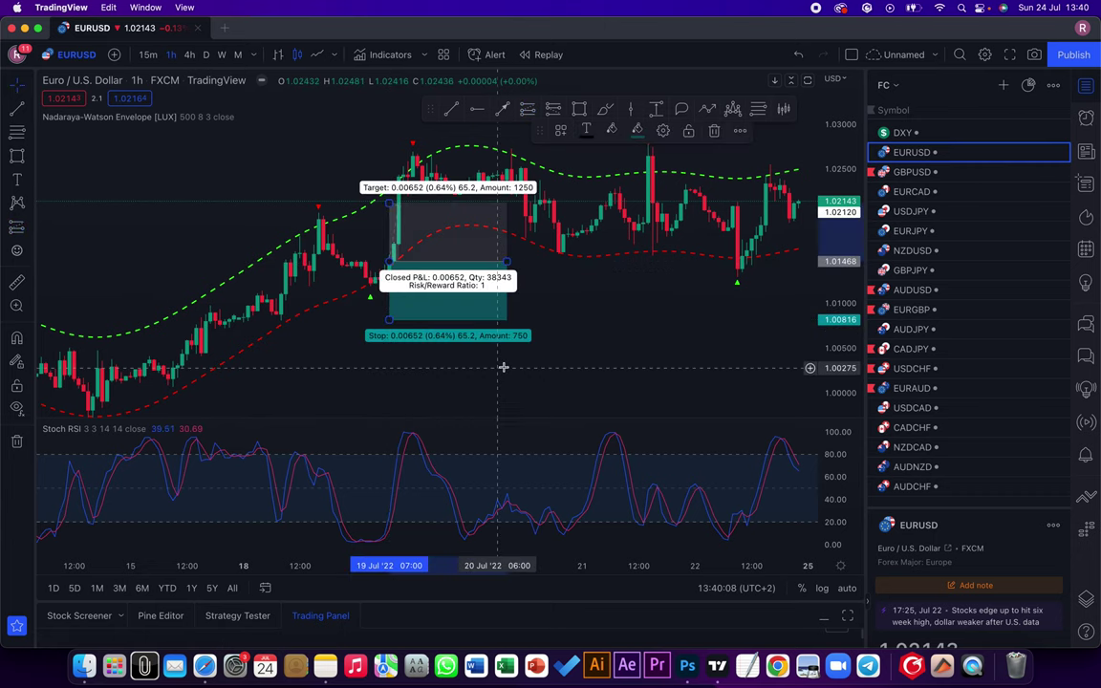
left_click_drag(400, 326, 428, 296)
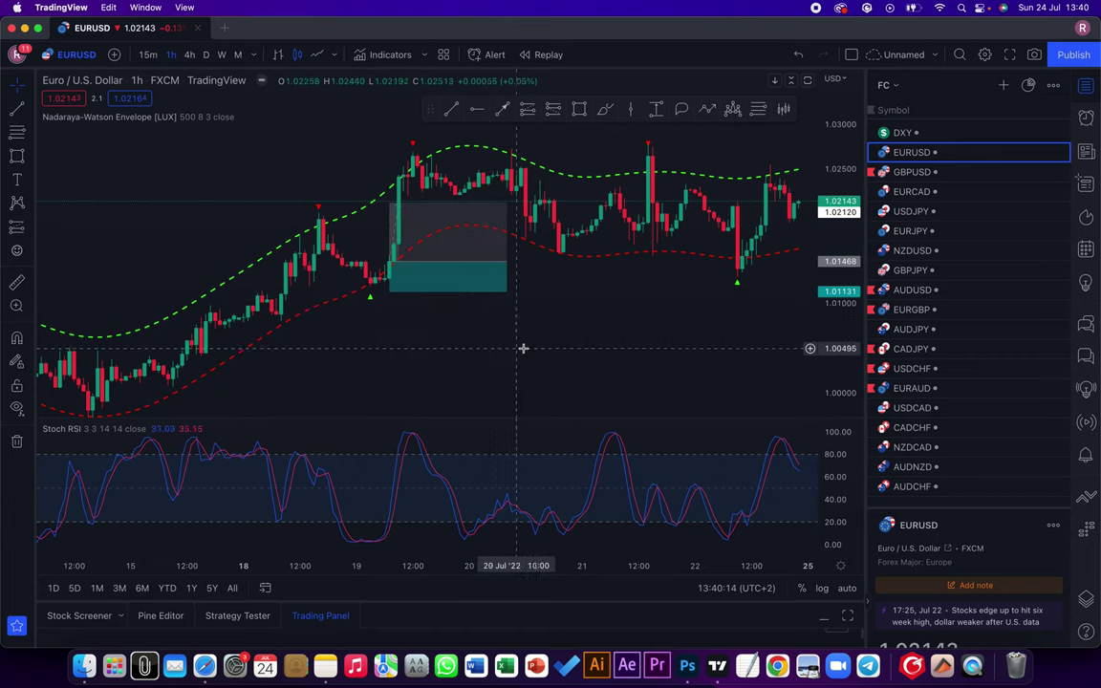
scroll(521, 349, "down", 3)
mouse_move(476, 249)
left_mouse_down()
mouse_move(478, 236)
mouse_move(480, 250)
left_mouse_up()
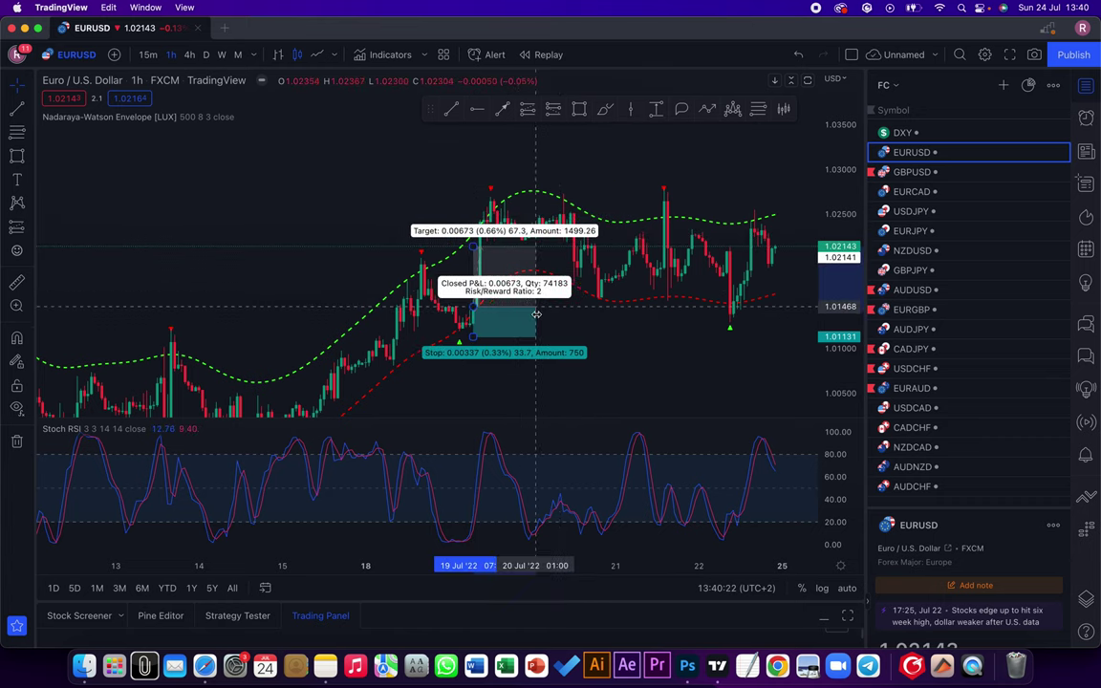
left_click(586, 332)
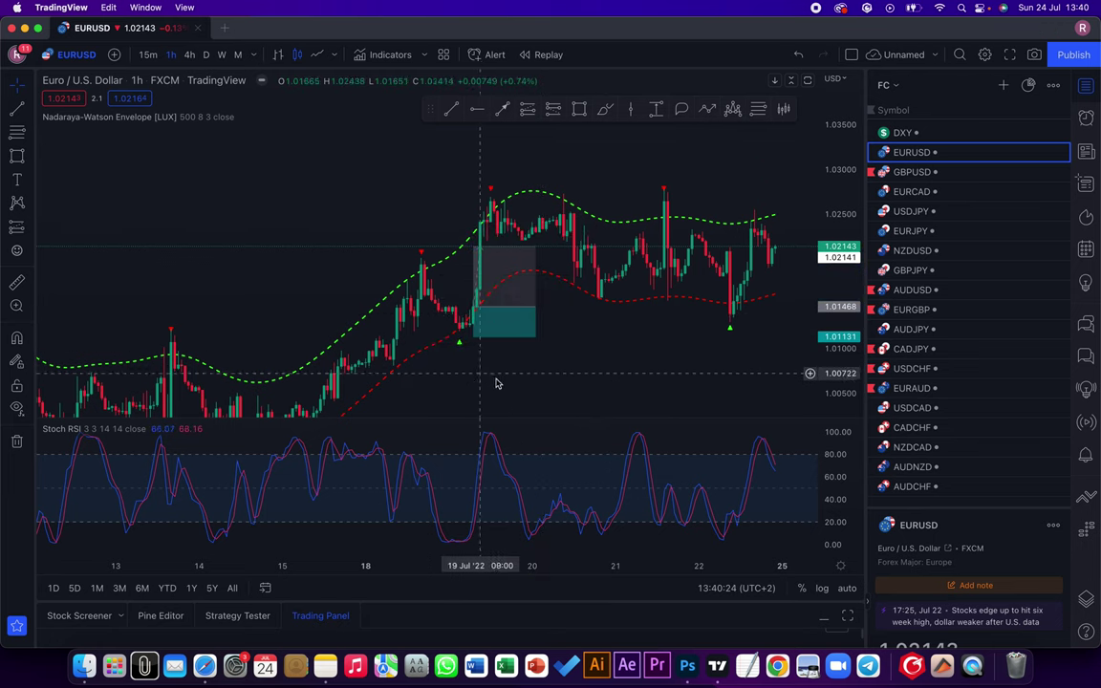
Draw a short position after the 13 July sell signal with entry about 1.00788, stop about 1.01234 and target about 0.99895.
scroll(542, 389, "right", 5)
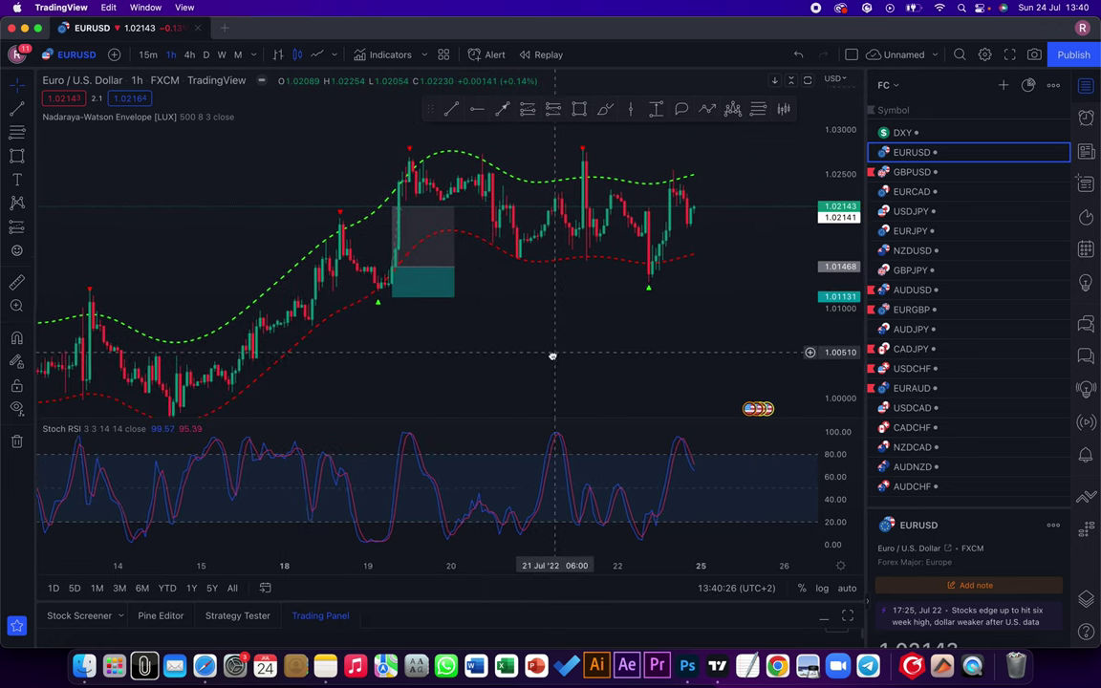
scroll(546, 356, "right", 3)
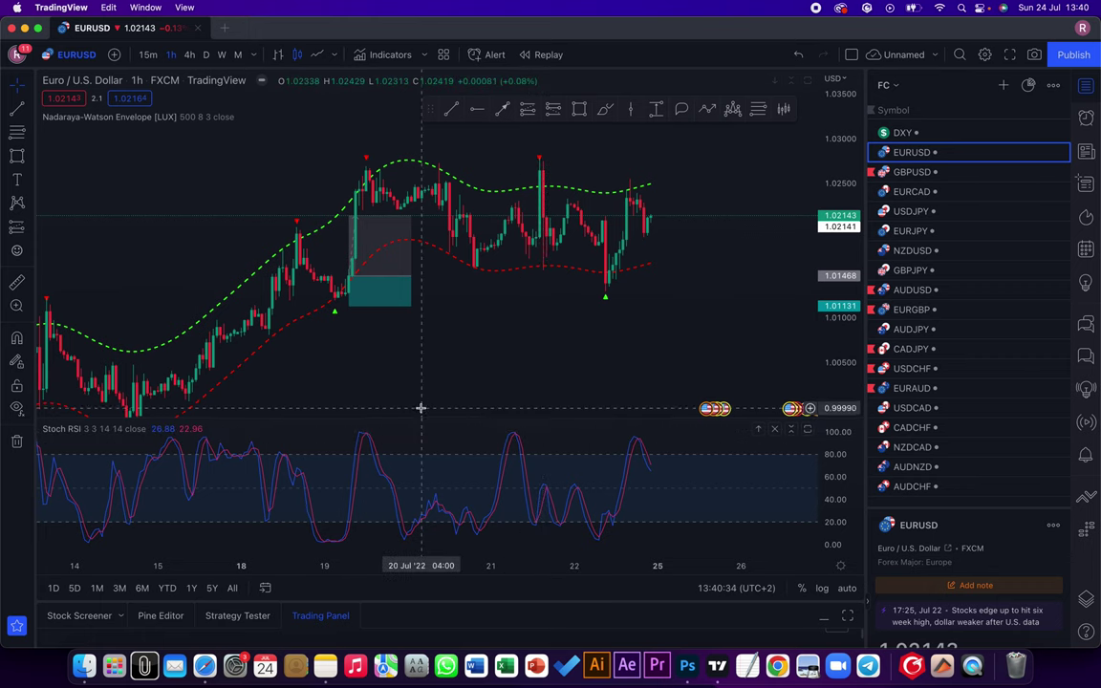
left_click_drag(422, 409, 627, 344)
left_click_drag(375, 375, 573, 366)
left_click_drag(416, 380, 363, 386)
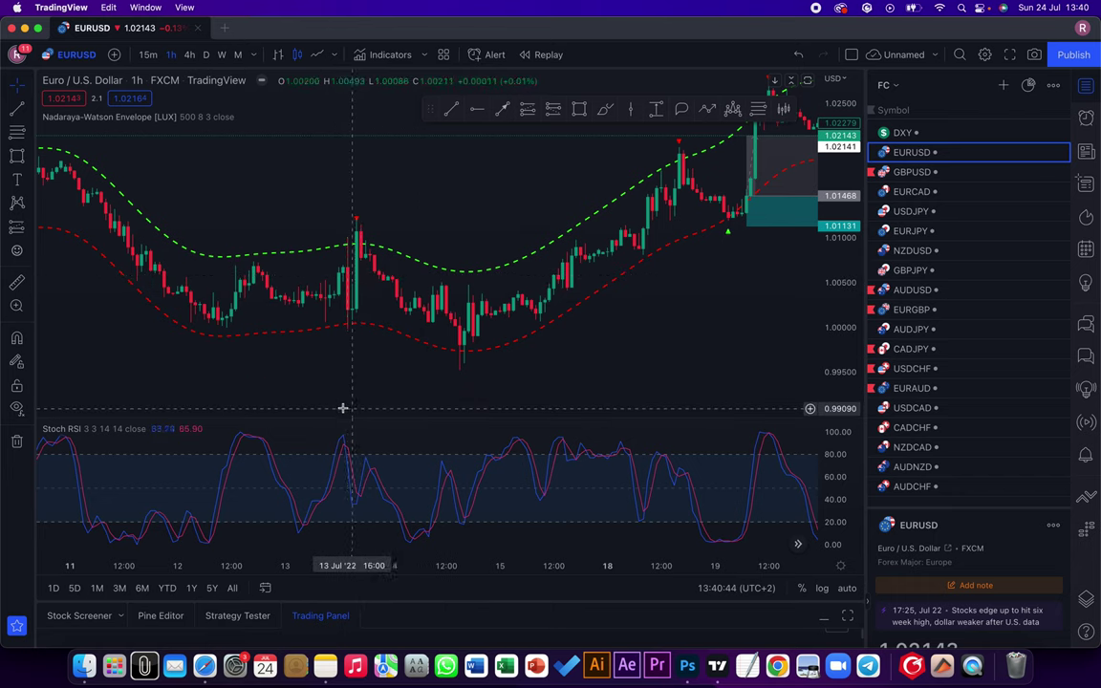
left_click(553, 109)
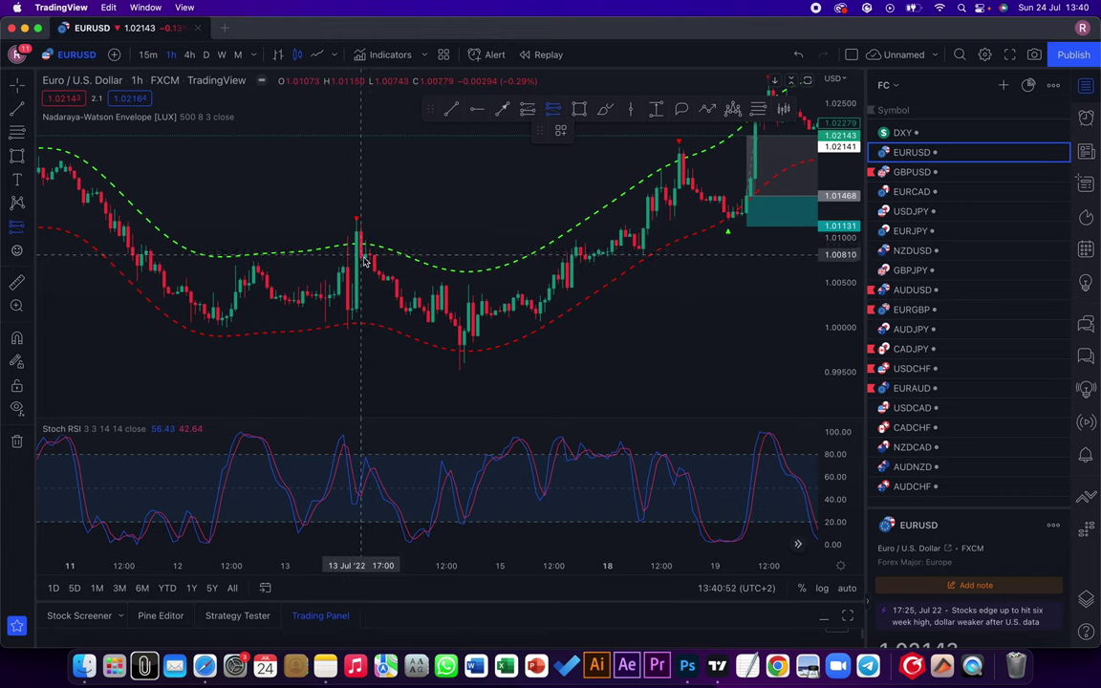
left_click(375, 222)
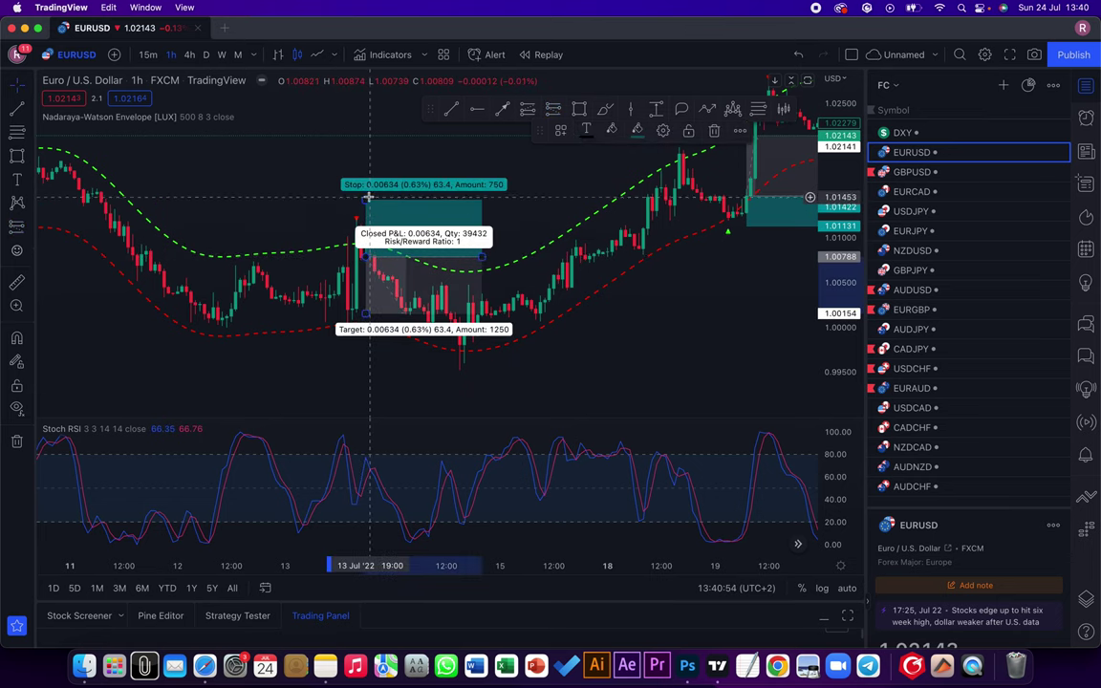
left_click_drag(377, 223, 380, 226)
left_click(429, 351)
left_click_drag(371, 323, 373, 350)
left_click(617, 364)
Review both position drawings and the 22 July buy signal against the Stoch RSI.
scroll(623, 361, "down", 5)
left_click_drag(703, 350, 494, 333)
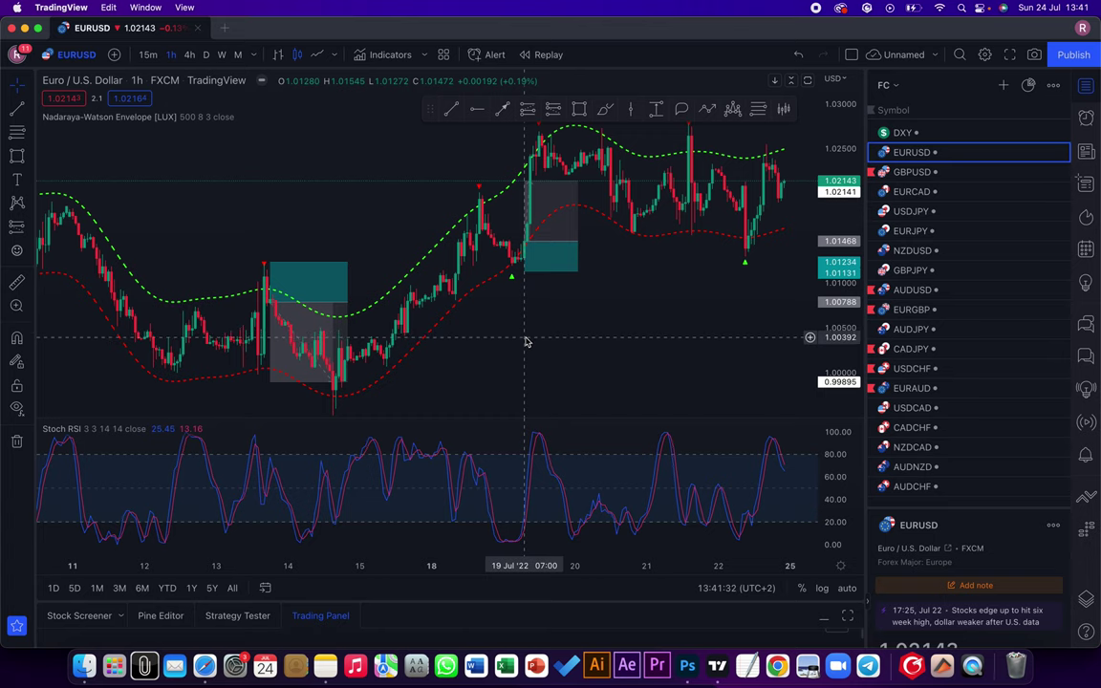
scroll(525, 341, "up", 5)
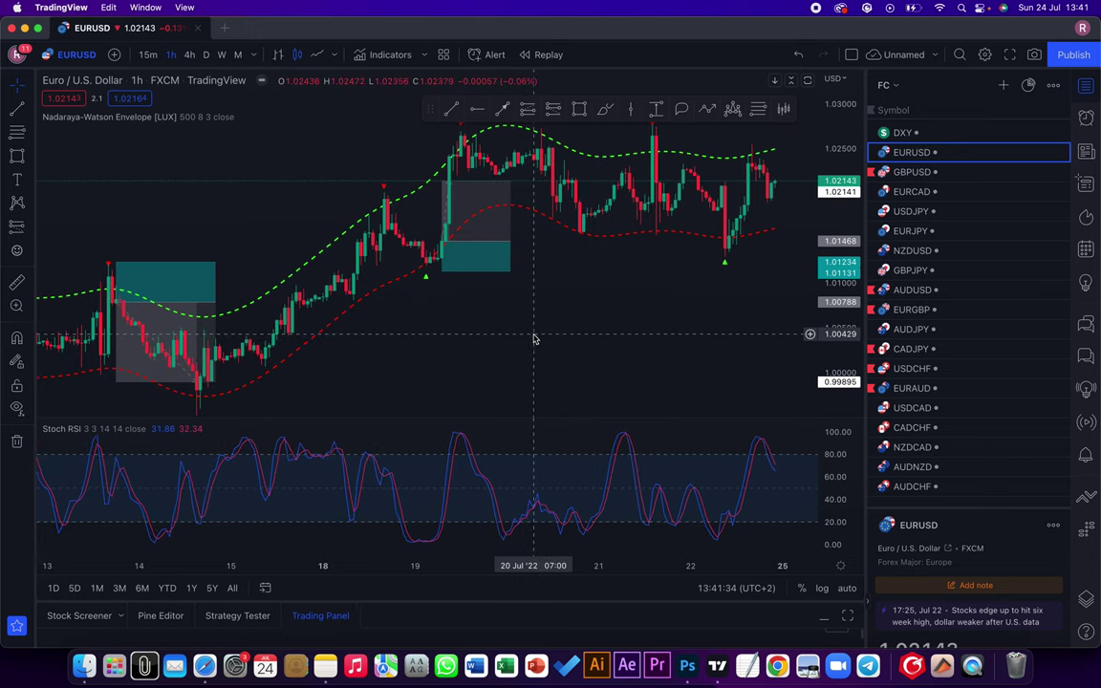
left_click_drag(492, 316, 362, 346)
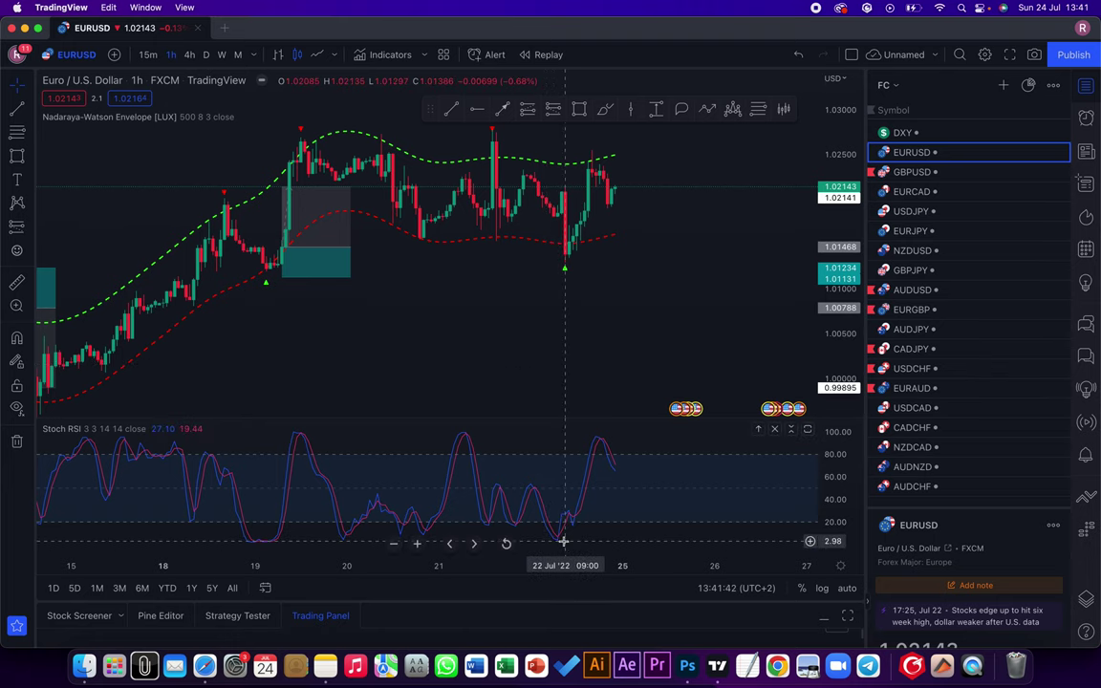
left_click_drag(408, 398, 666, 333)
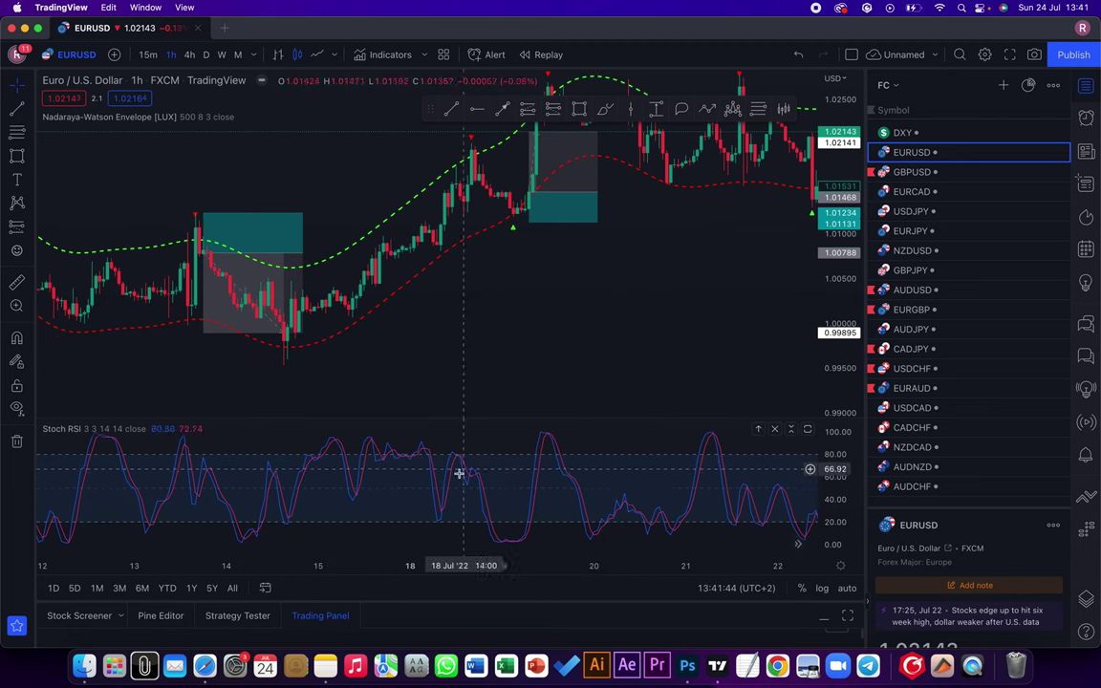
left_click_drag(582, 334, 516, 369)
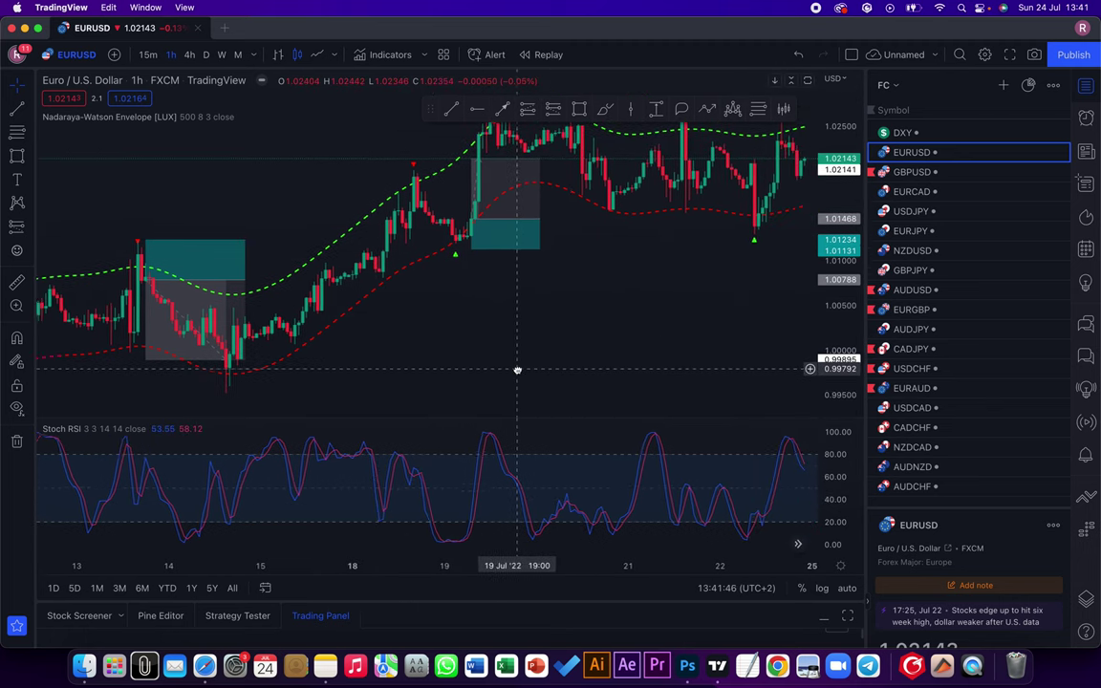
Draw a trend line under the price lows from about 1.01212 on 19 July back to about 1.00831 on 18 July.
left_click(451, 115)
left_click(460, 242)
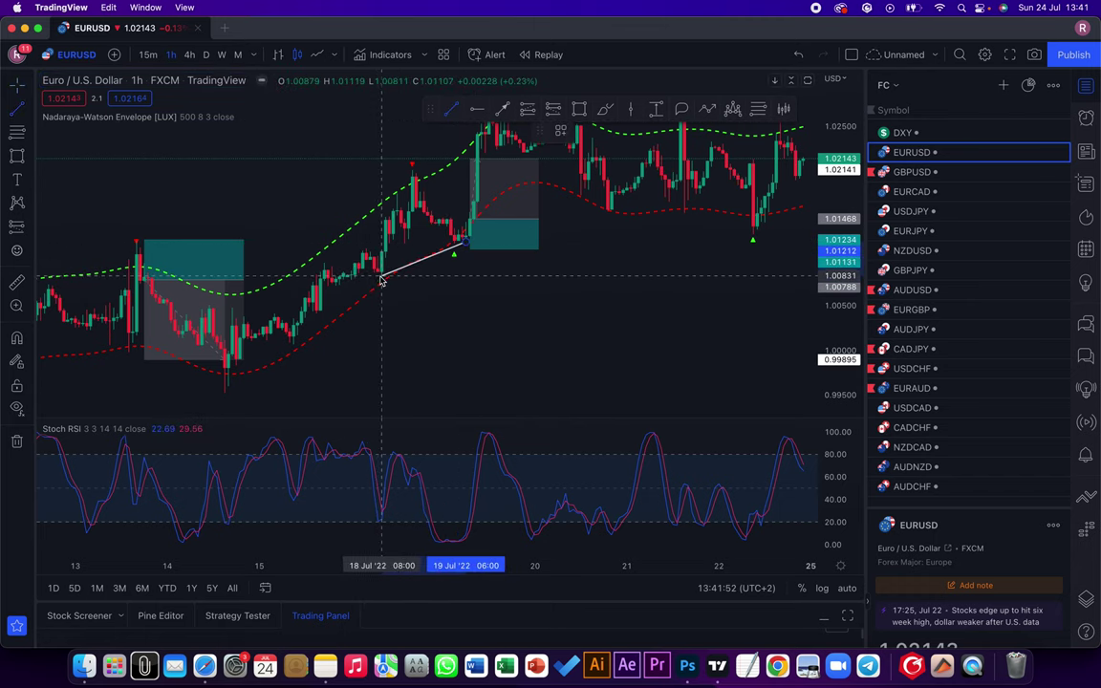
left_click(380, 277)
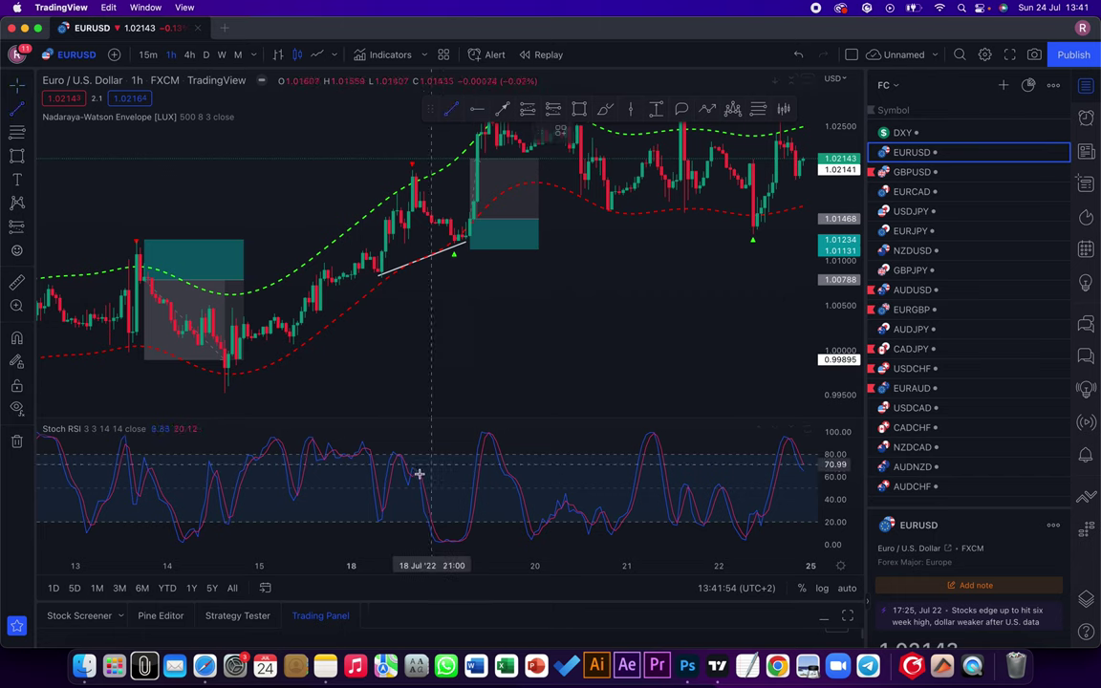
Draw a matching trend line across the Stoch RSI lows from about 19.83 on 18 July down to the low just before 19 July.
left_click(379, 522)
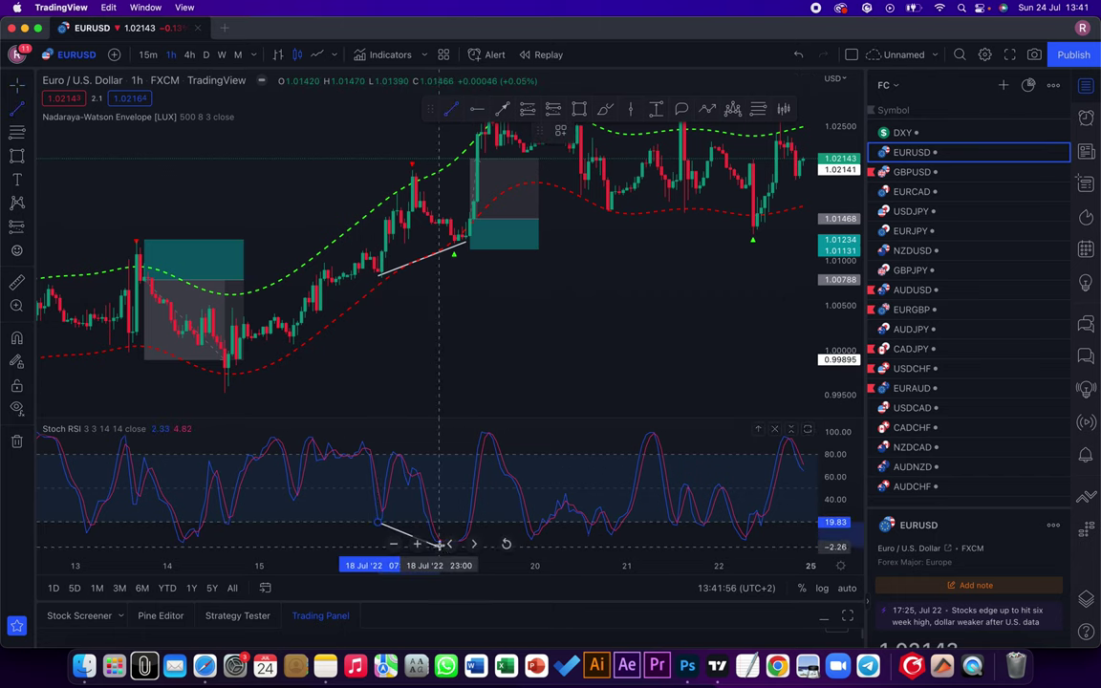
left_click(438, 544)
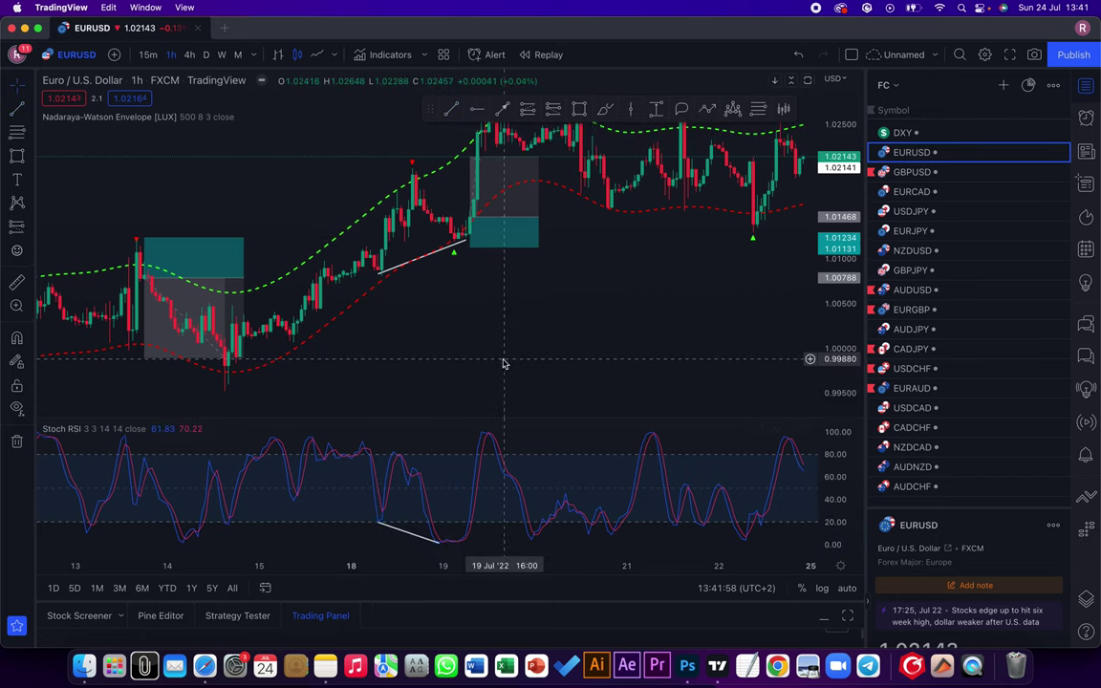
scroll(491, 472, "up", 2)
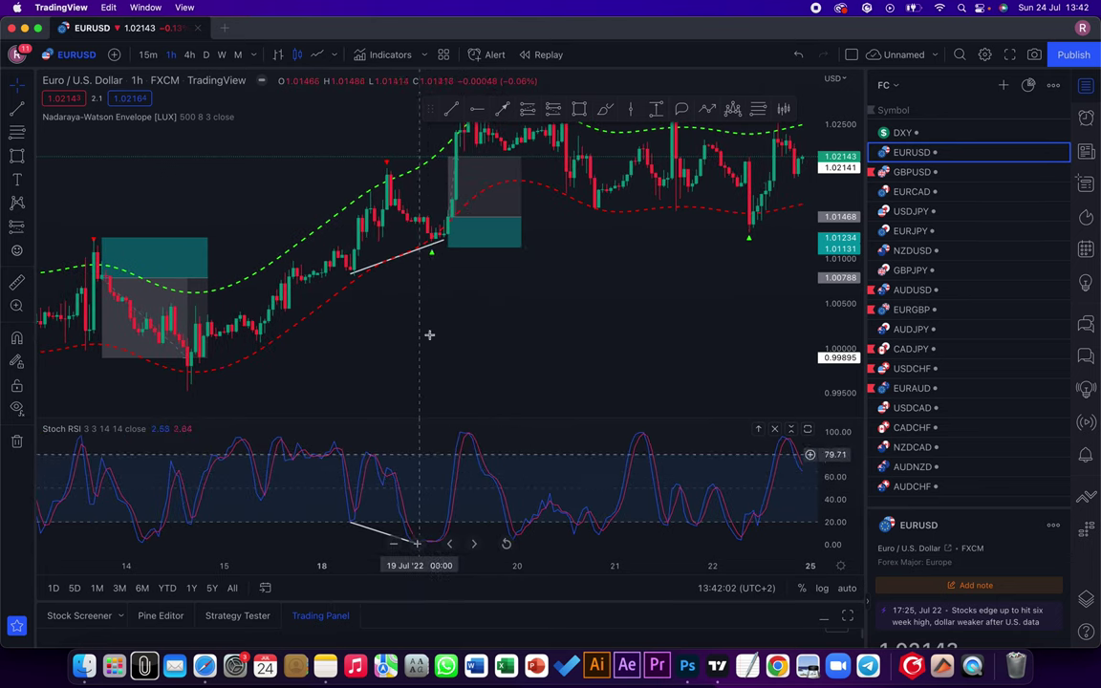
Delete the trend line from the Stoch RSI pane.
left_click_drag(585, 357, 616, 369)
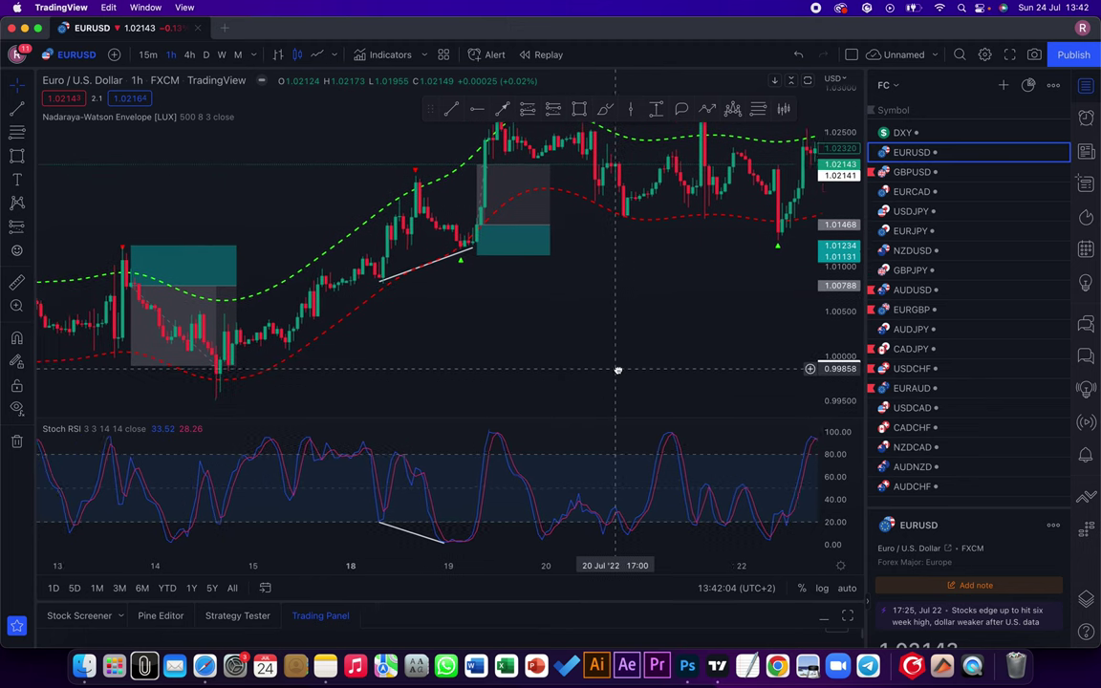
left_click(410, 533)
key("Delete")
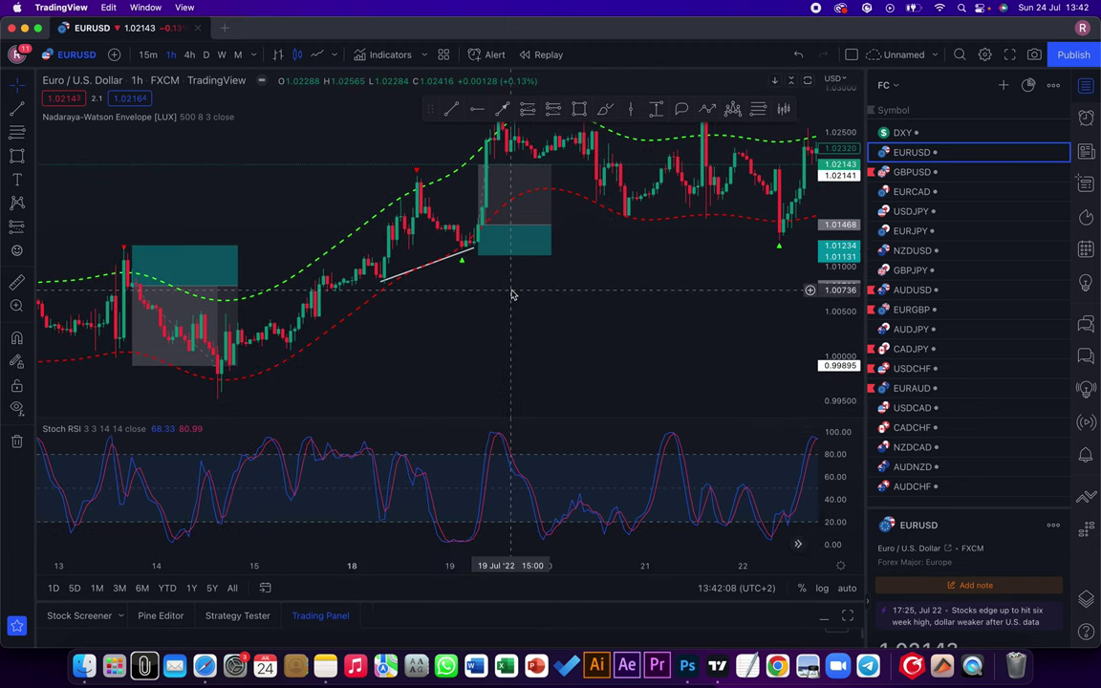
scroll(511, 295, "down", 3)
scroll(535, 326, "up", 2)
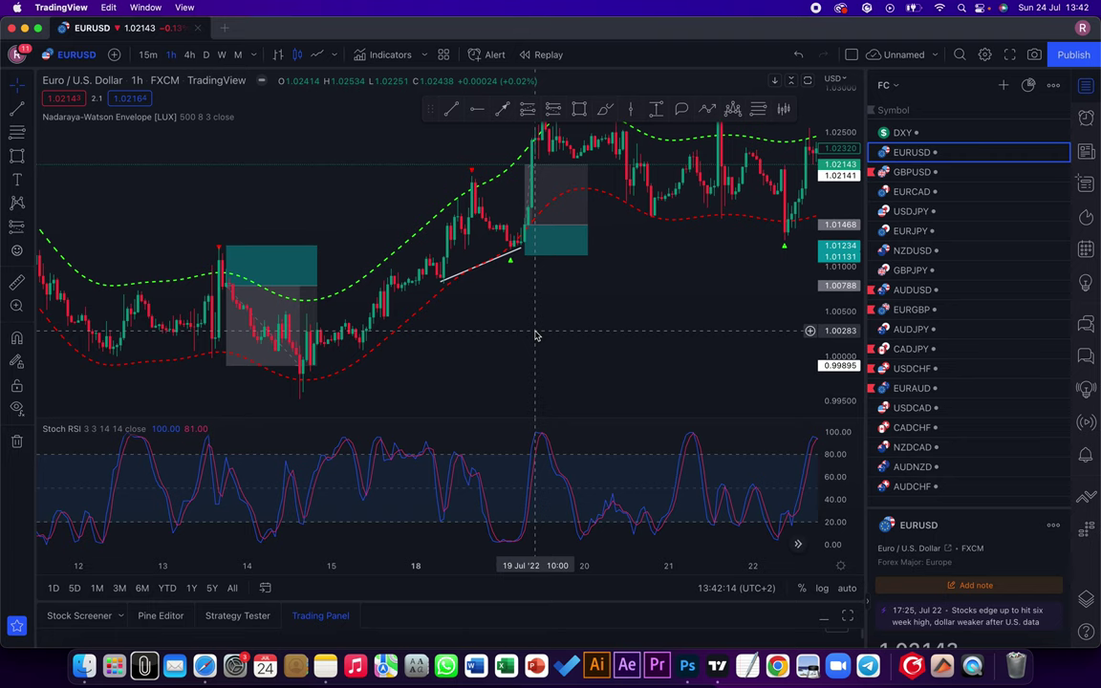
left_click(551, 253)
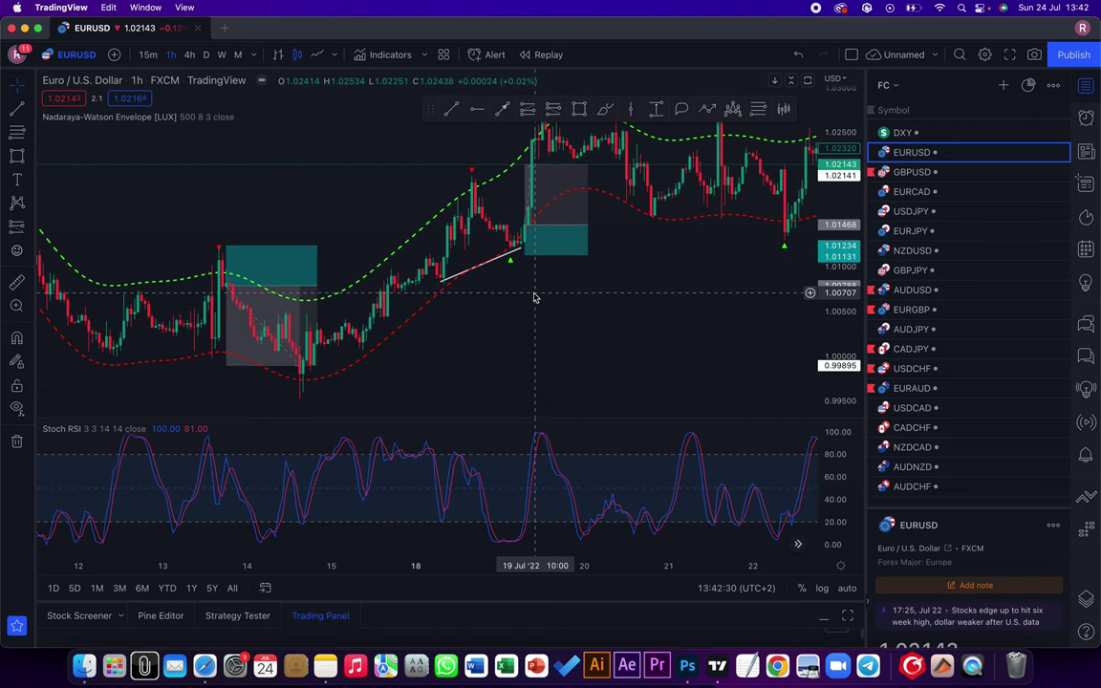
scroll(533, 297, "right", 5)
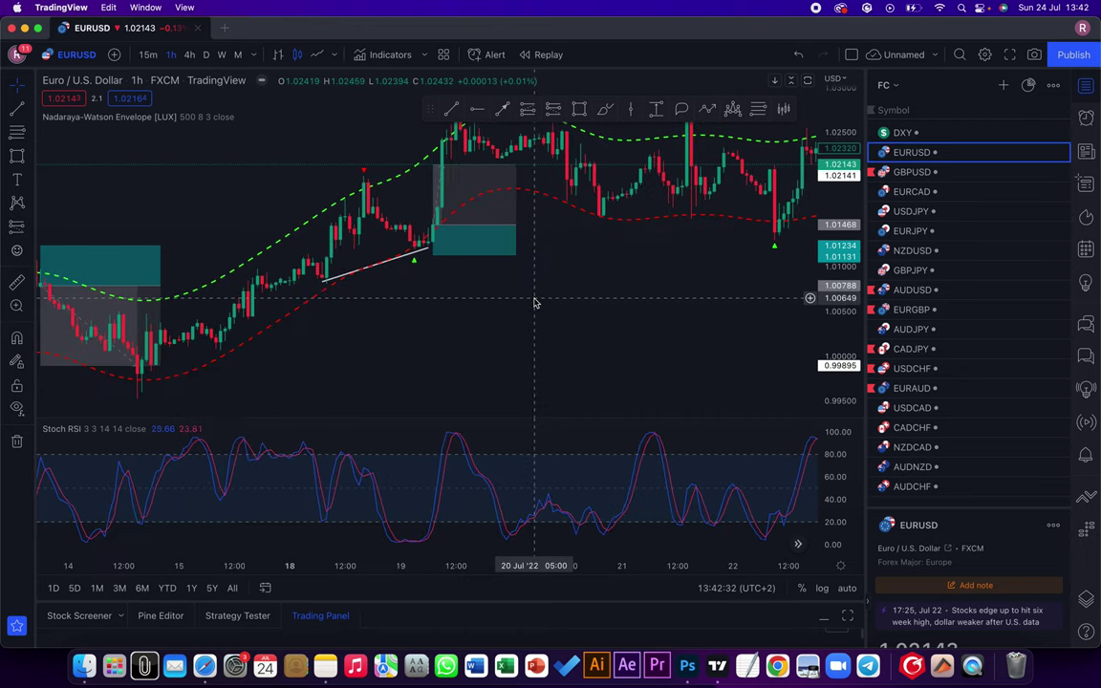
scroll(556, 340, "left", 3)
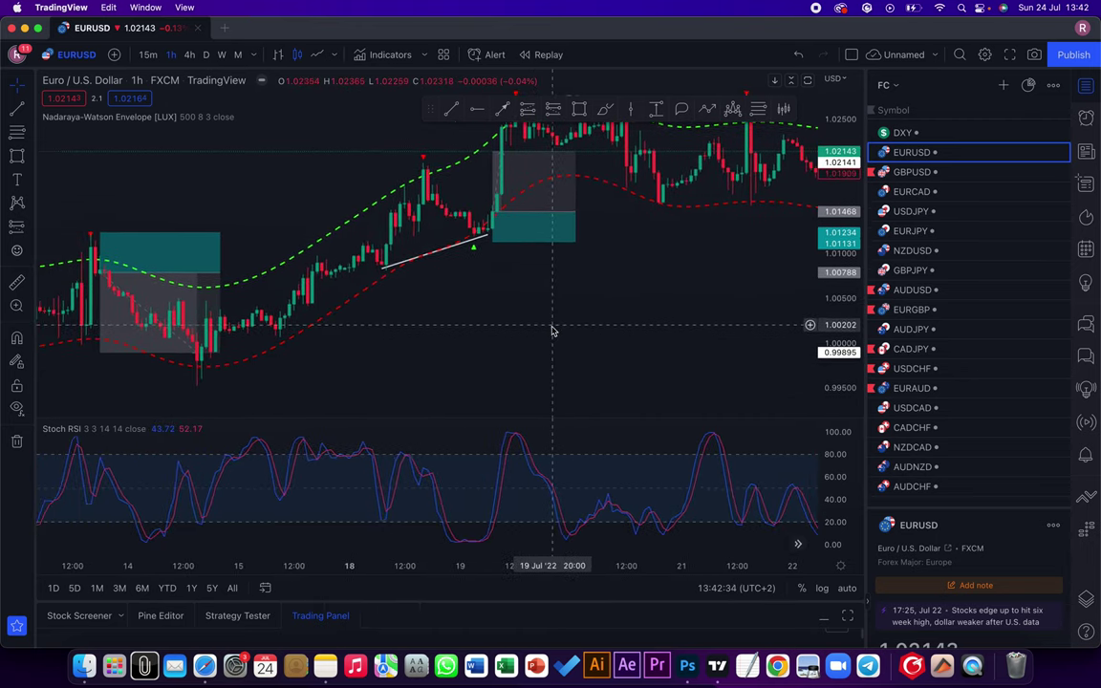